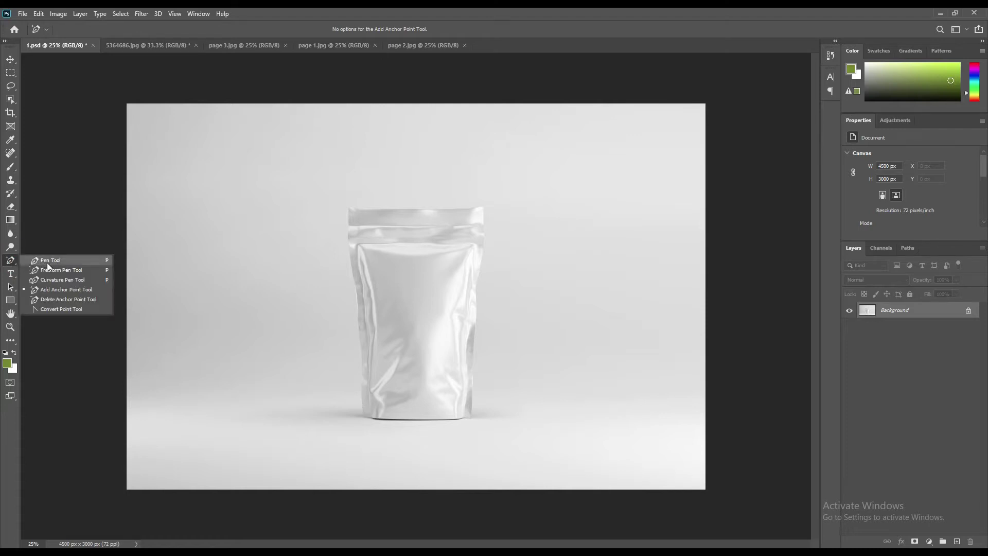
- Set the Pen Tool to Shape mode and zoom to 200% on the pouch's top-left corner
left_click(48, 262)
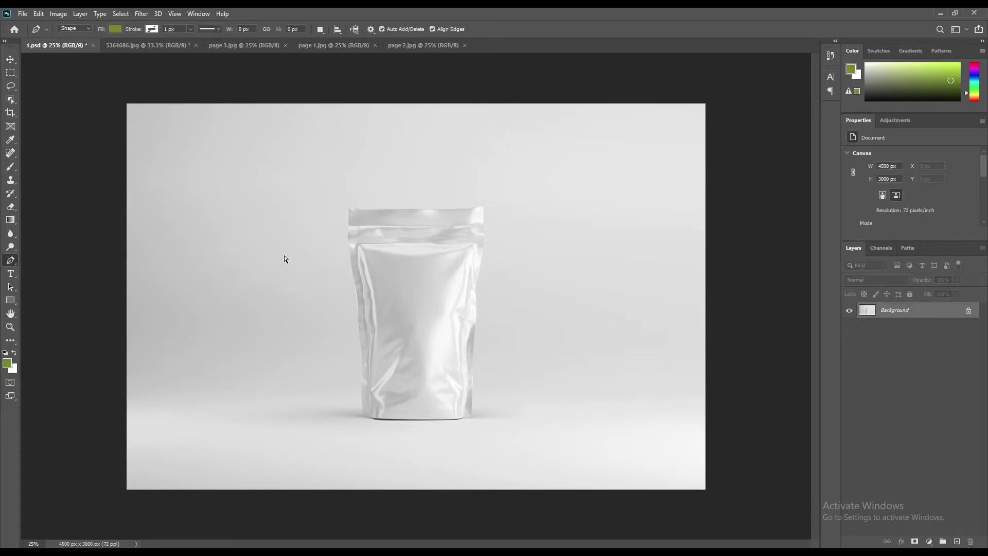
key("ctrl+plus")
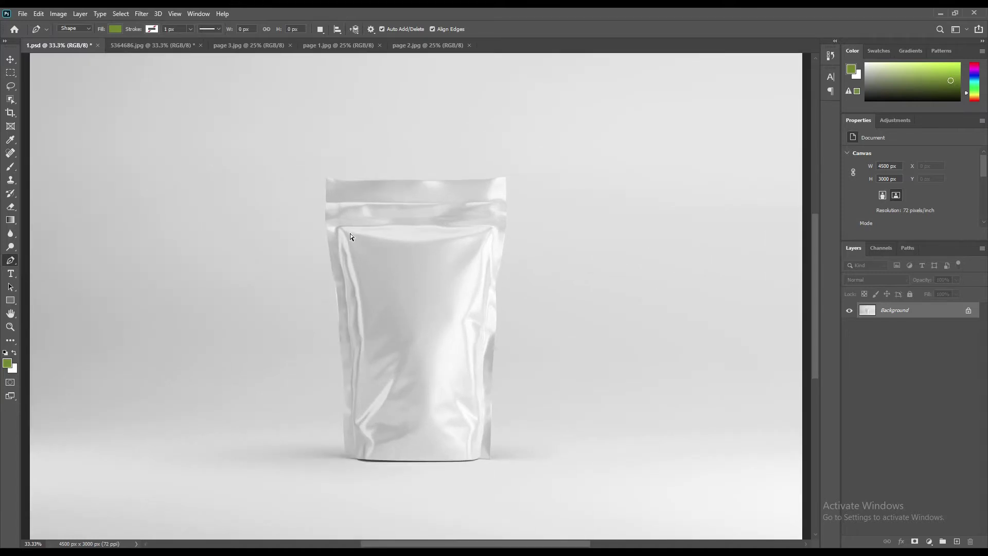
key("ctrl+plus")
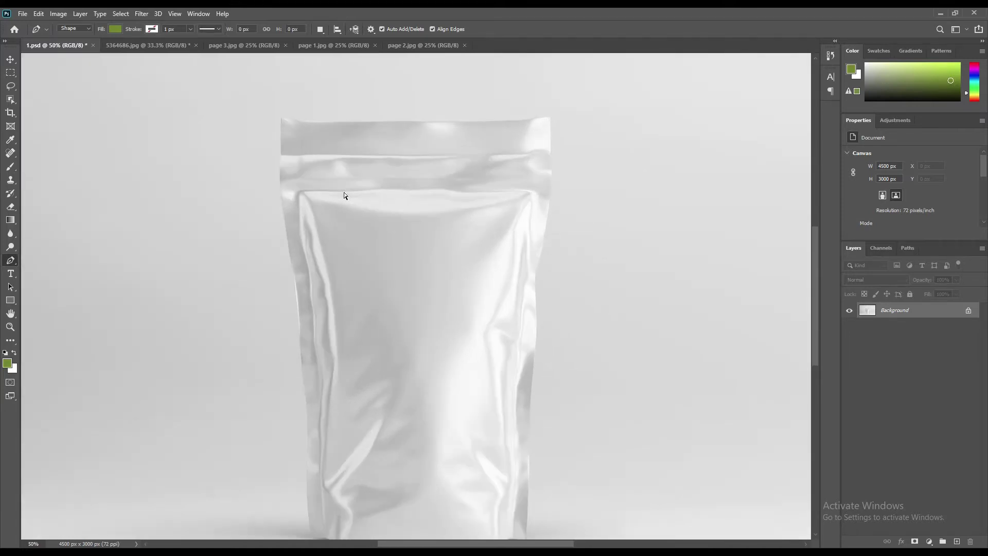
key("ctrl+plus")
key("ctrl+plus")
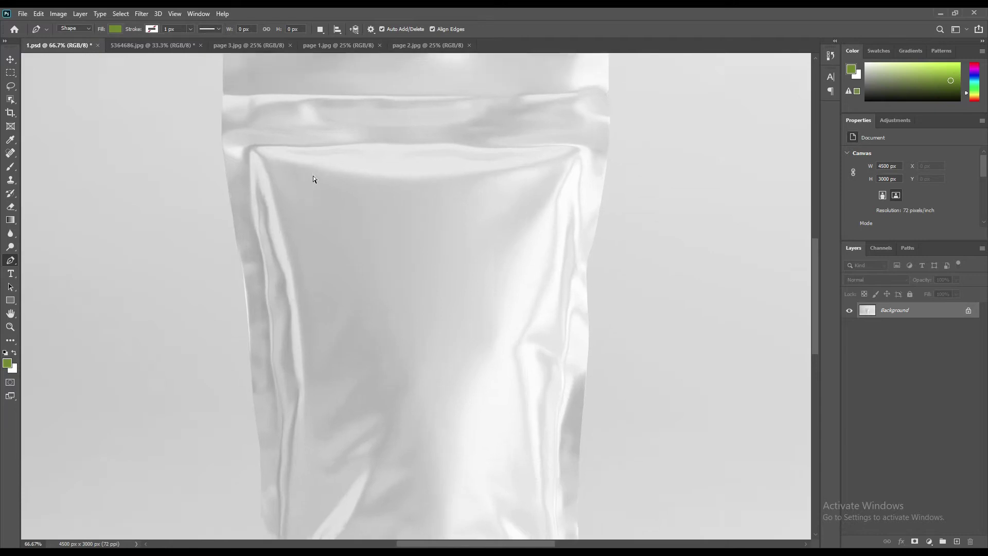
left_click_drag(229, 137, 346, 377)
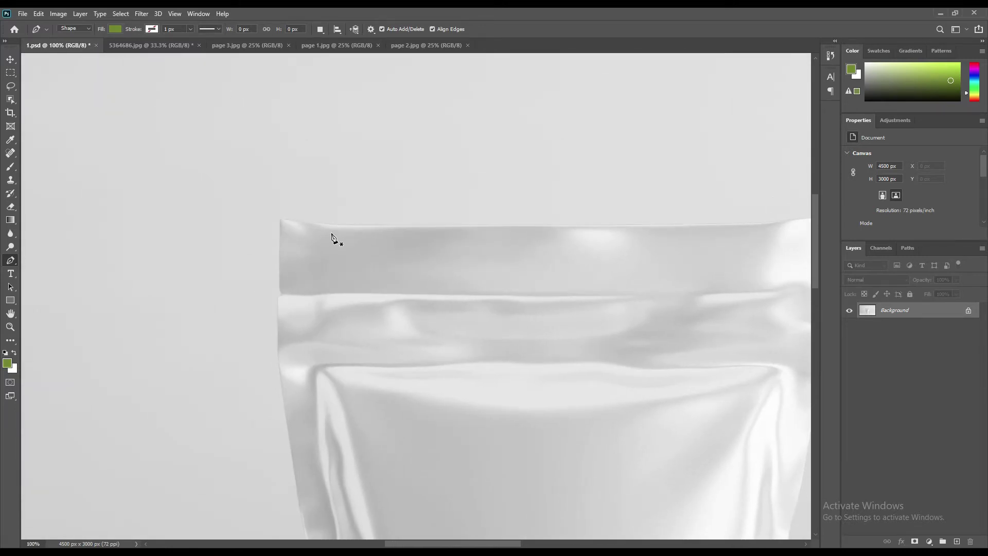
key("ctrl+plus")
left_click_drag(163, 190, 245, 242)
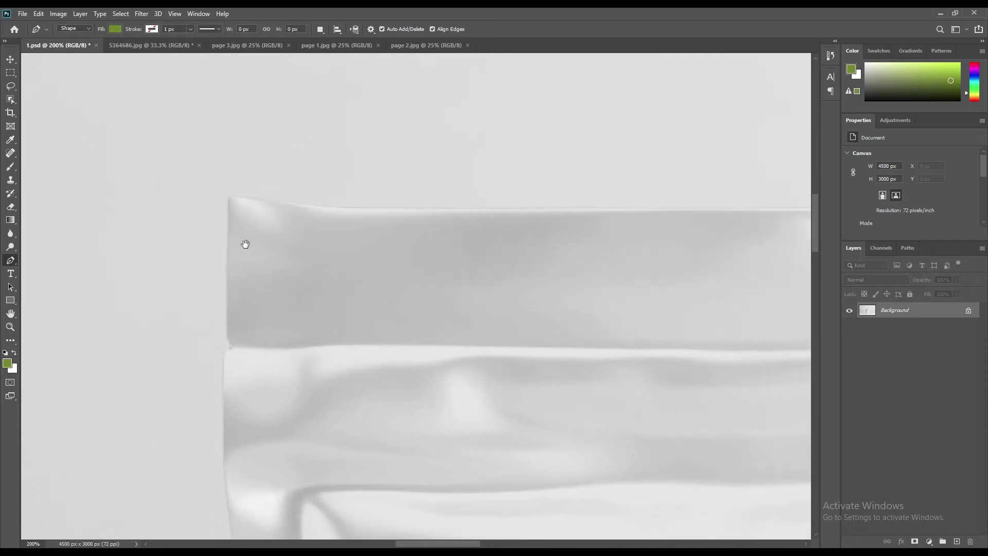
- Start the pen outline at the top-left corner and trace down the left edge to the bottom-left corner
left_click(237, 196)
left_click(227, 203)
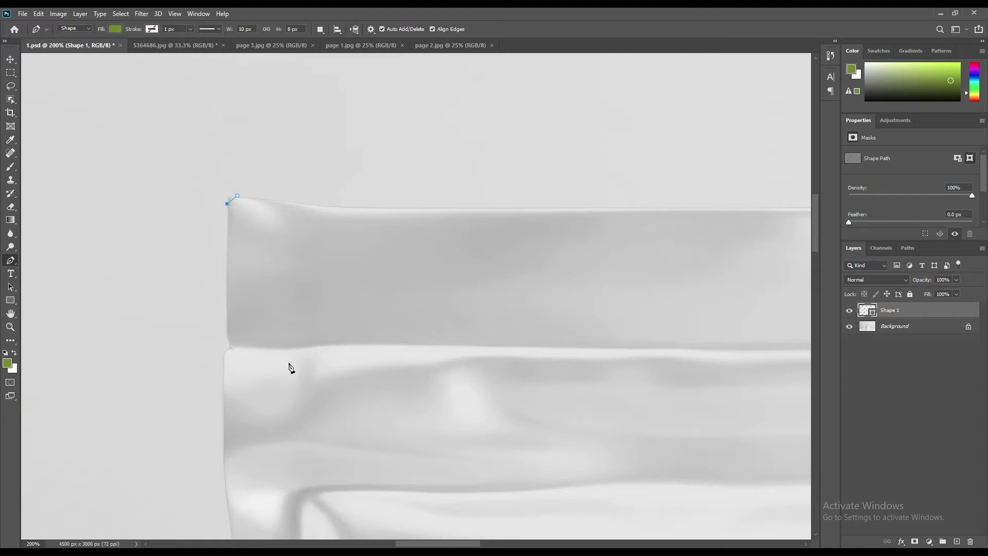
left_click(230, 347)
left_click(223, 364)
left_click_drag(335, 446, 324, 216)
left_click_drag(353, 418, 329, 154)
left_click_drag(349, 386, 335, 207)
left_click_drag(340, 344, 335, 202)
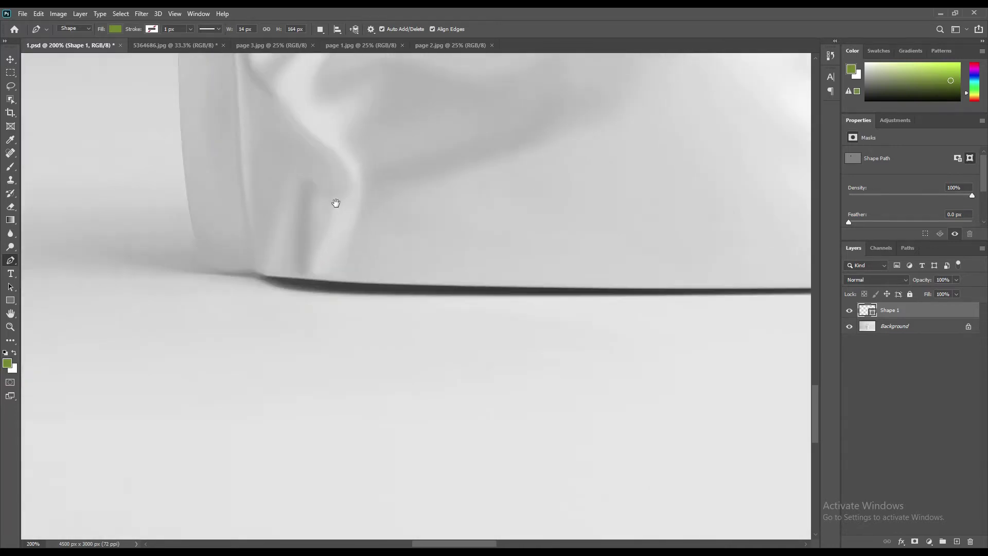
left_click_drag(355, 280, 356, 285)
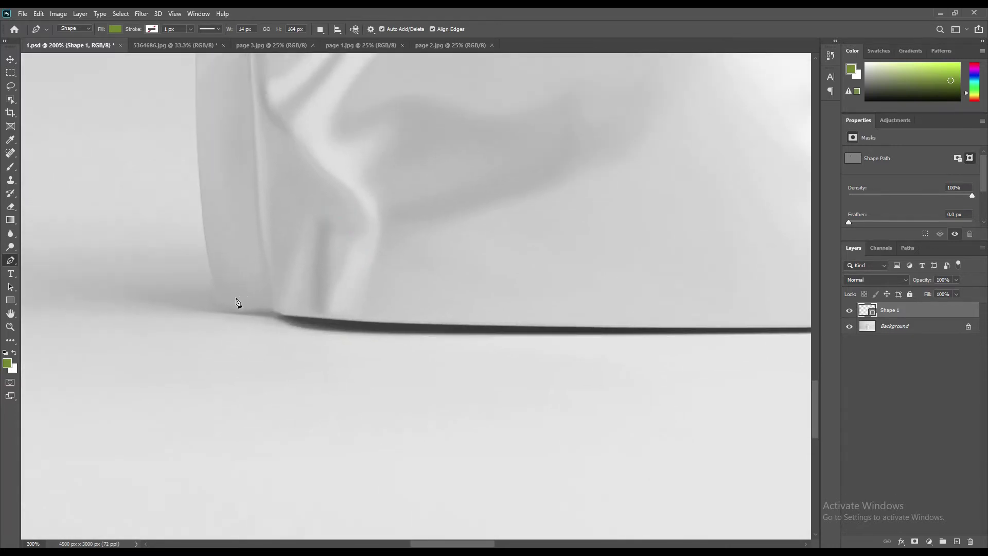
left_click(214, 284)
left_click(271, 310)
- Continue the outline along the pouch's bottom edge and around the bottom-right corner
left_click_drag(520, 286, 377, 304)
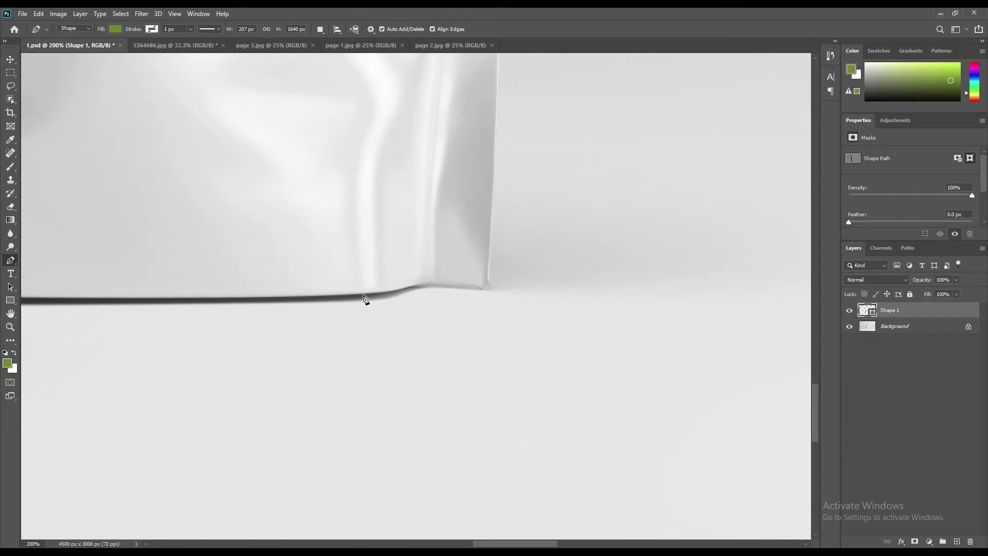
left_click(361, 294)
left_click(407, 287)
left_click(441, 282)
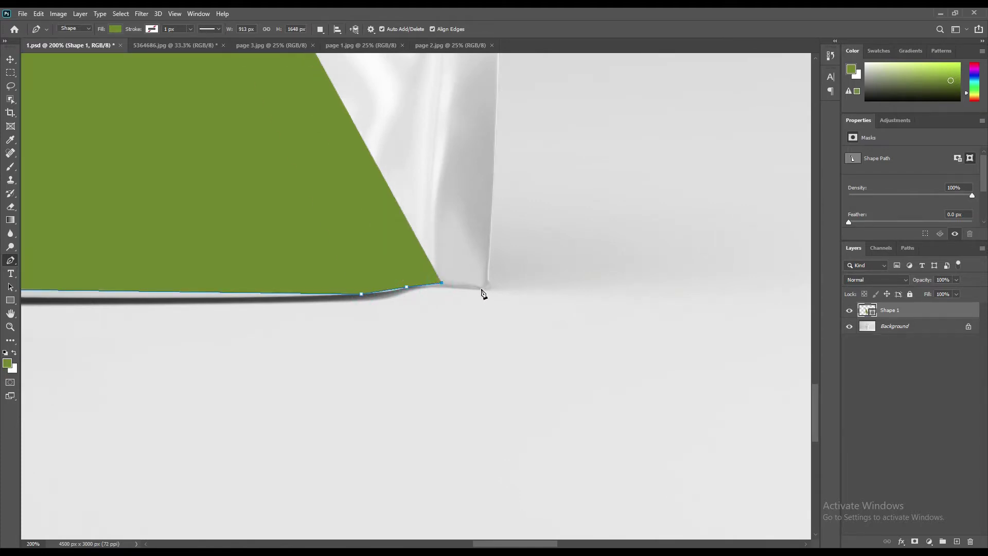
left_click(480, 288)
left_click(489, 283)
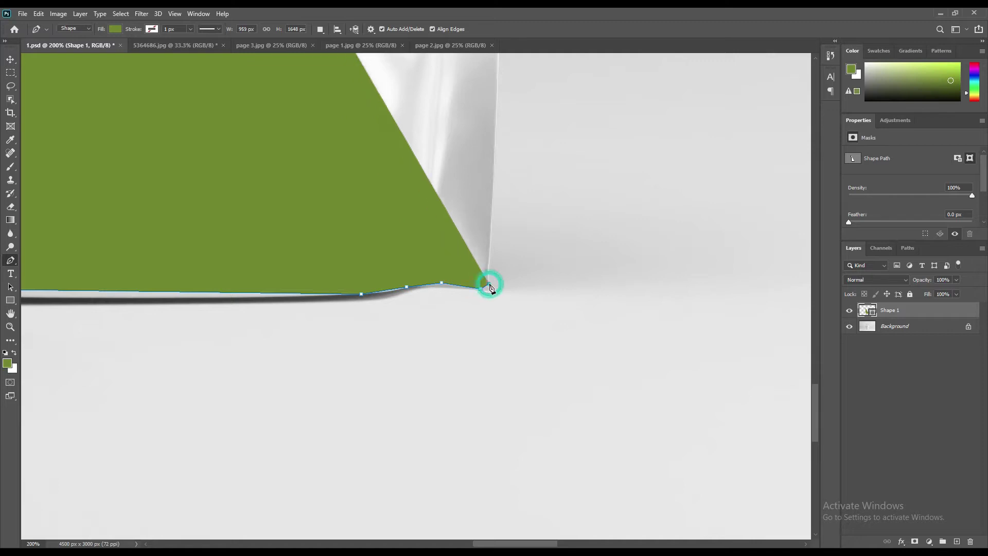
- Trace up the right edge and across the top-right seal, then close the path at the start point
scroll(491, 238, "up", 10)
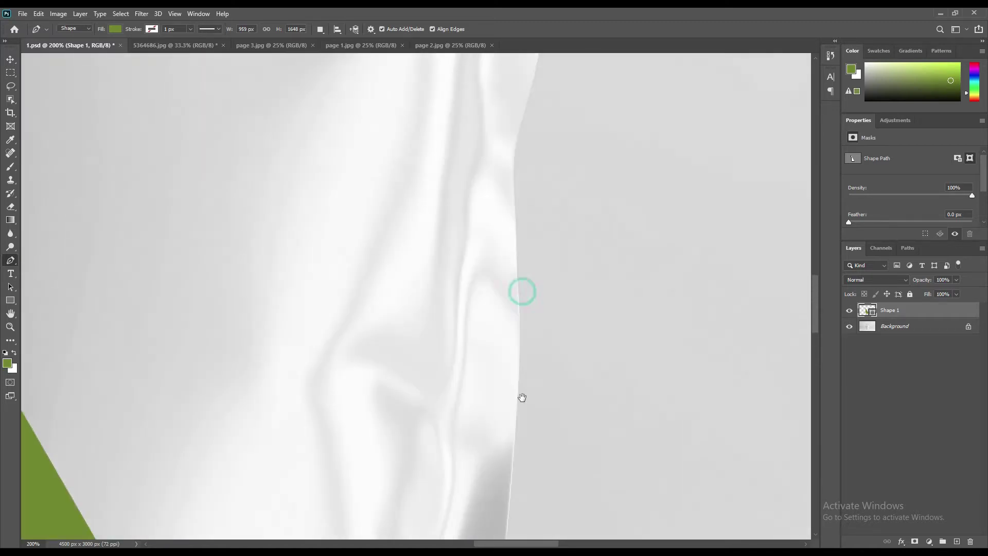
left_click(519, 312)
left_click_drag(558, 227, 535, 476)
left_click(531, 261)
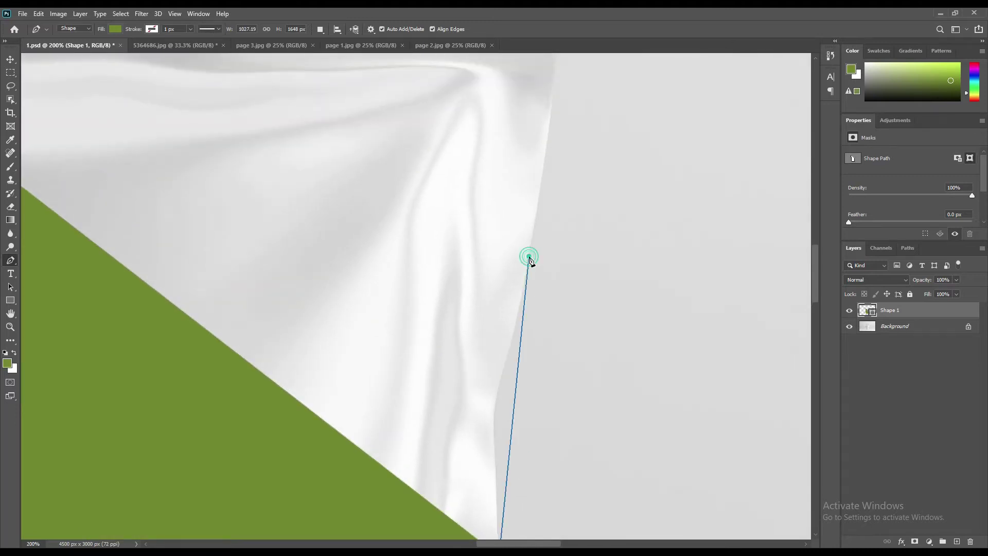
left_click_drag(580, 222, 620, 473)
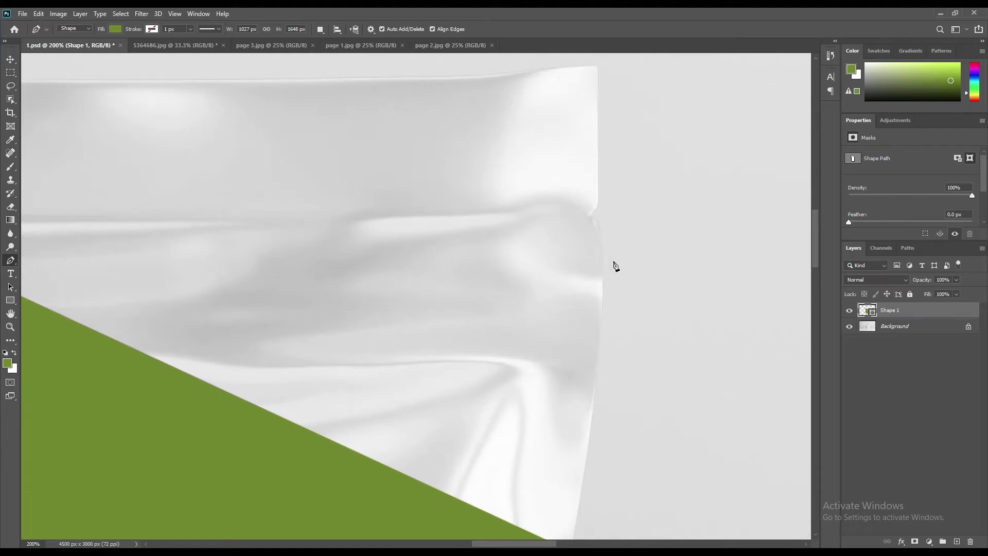
left_click(591, 214)
left_click(597, 192)
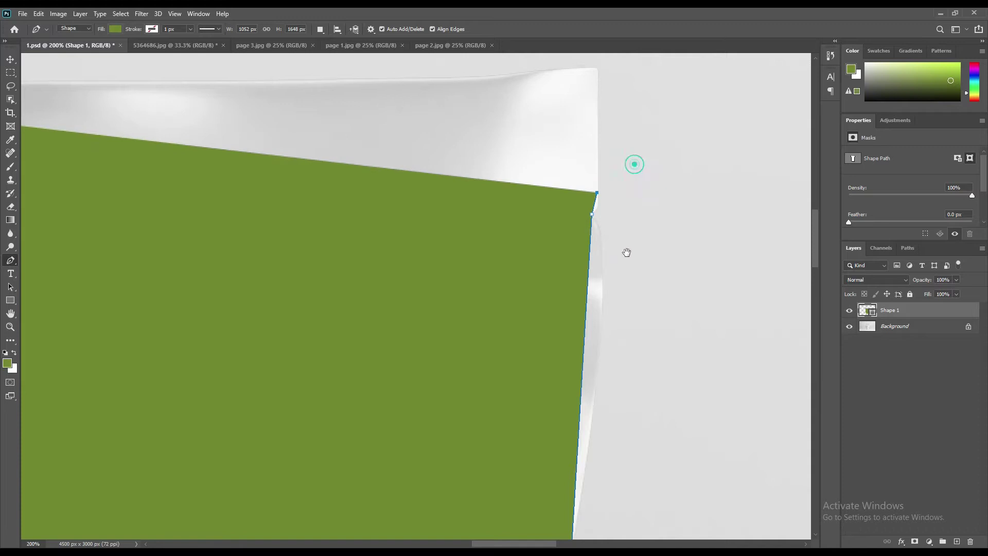
left_click_drag(626, 253, 620, 326)
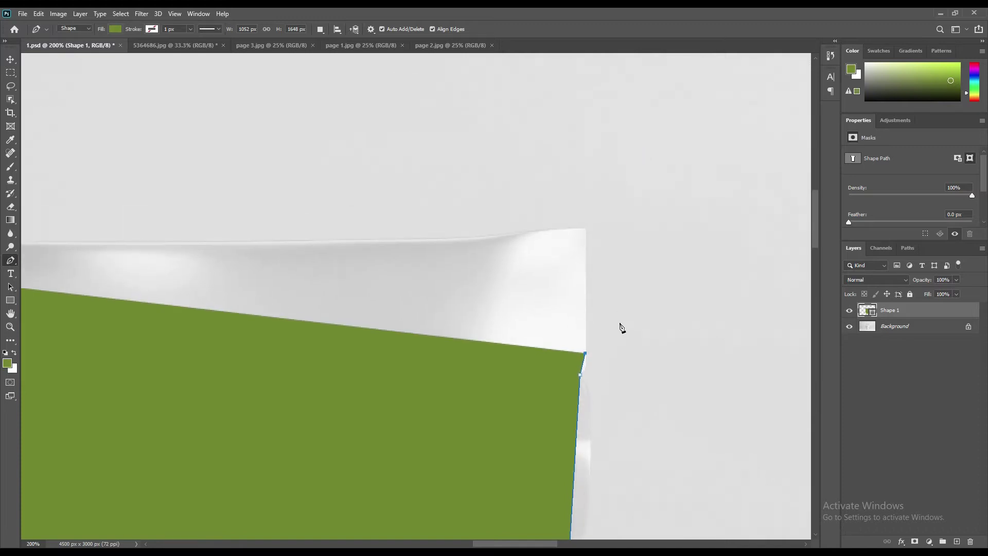
left_click(587, 233)
left_click(577, 227)
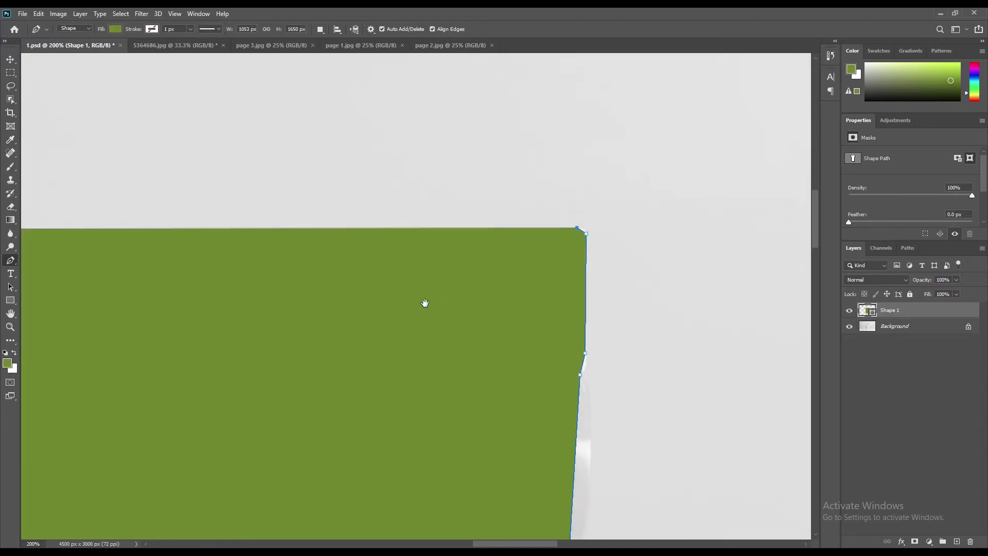
left_click_drag(425, 303, 618, 286)
left_click_drag(543, 304, 554, 305)
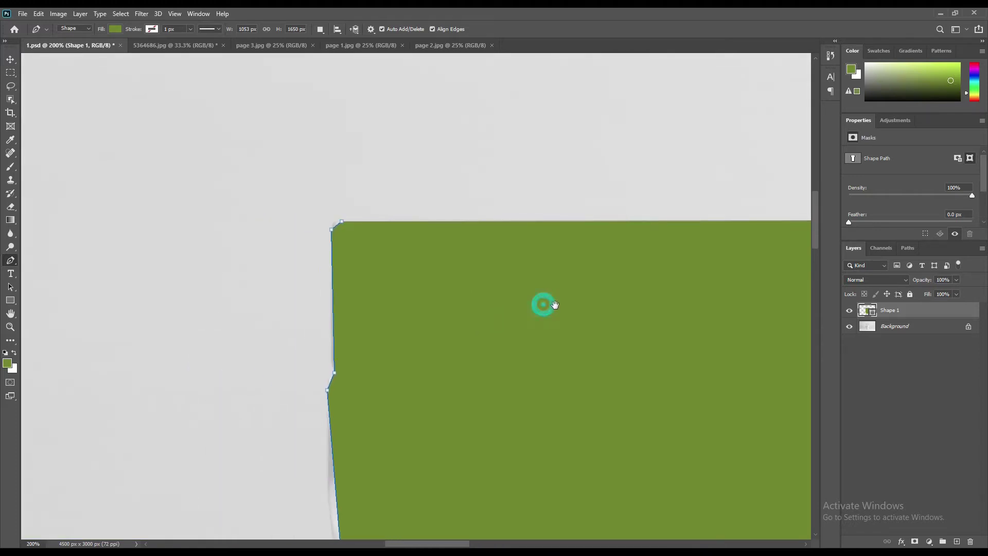
left_click(341, 222)
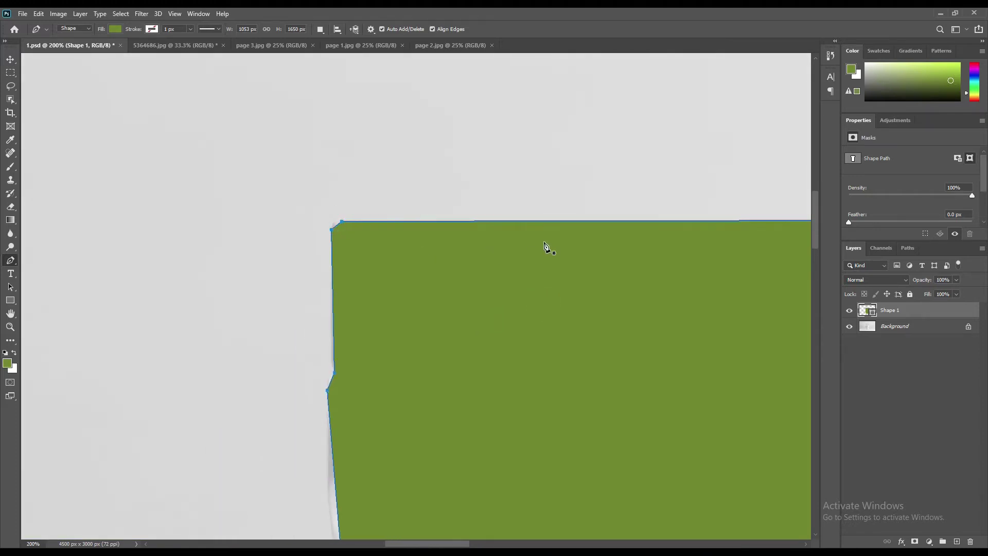
- Set Shape 1 to 0% opacity, undo the stray Shape 2, and fit the pouch on screen
key("0")
key("0")
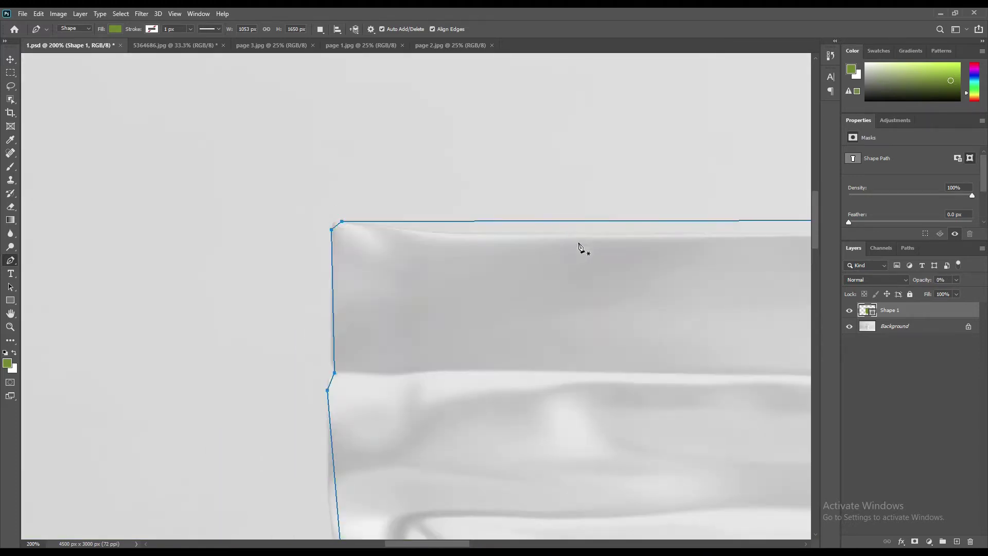
right_click(11, 262)
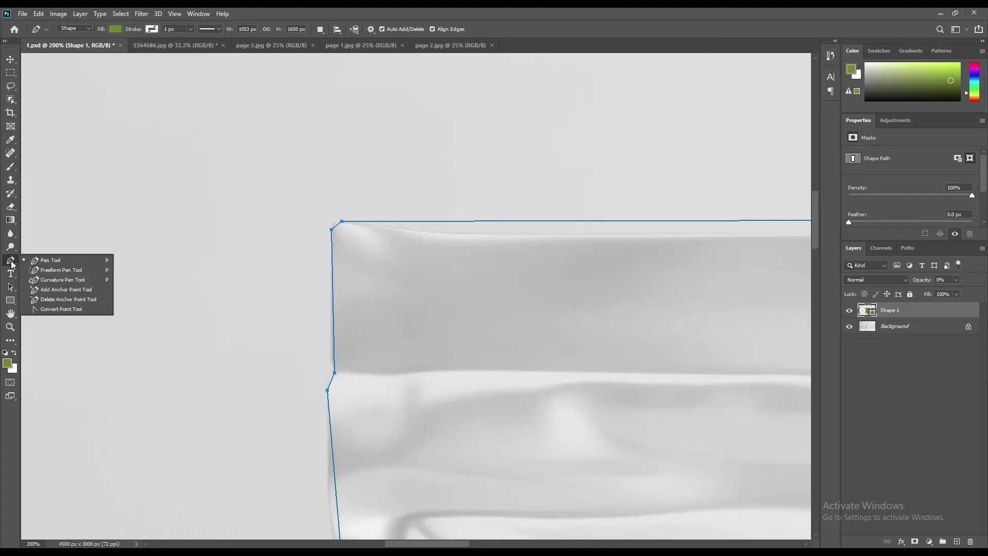
left_click(141, 240)
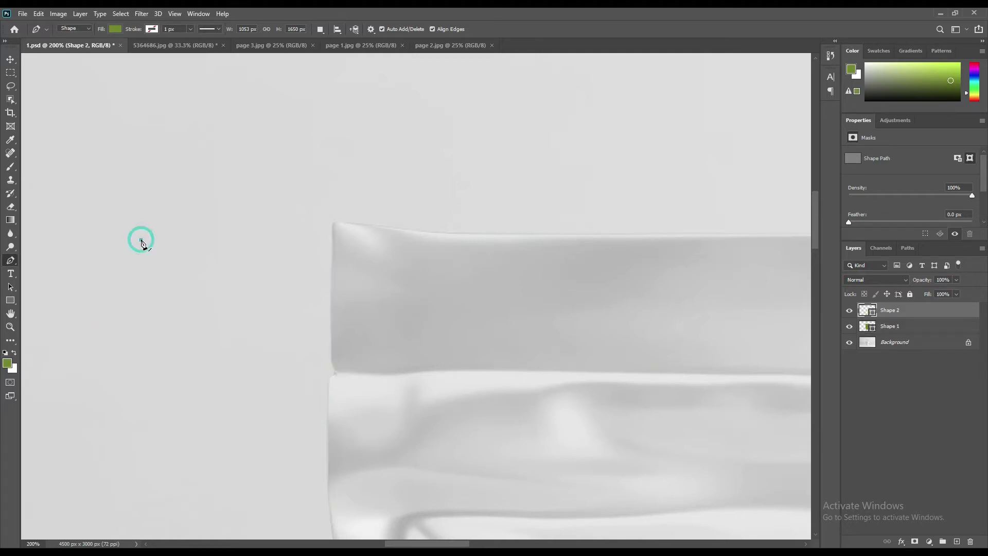
key("ctrl+z")
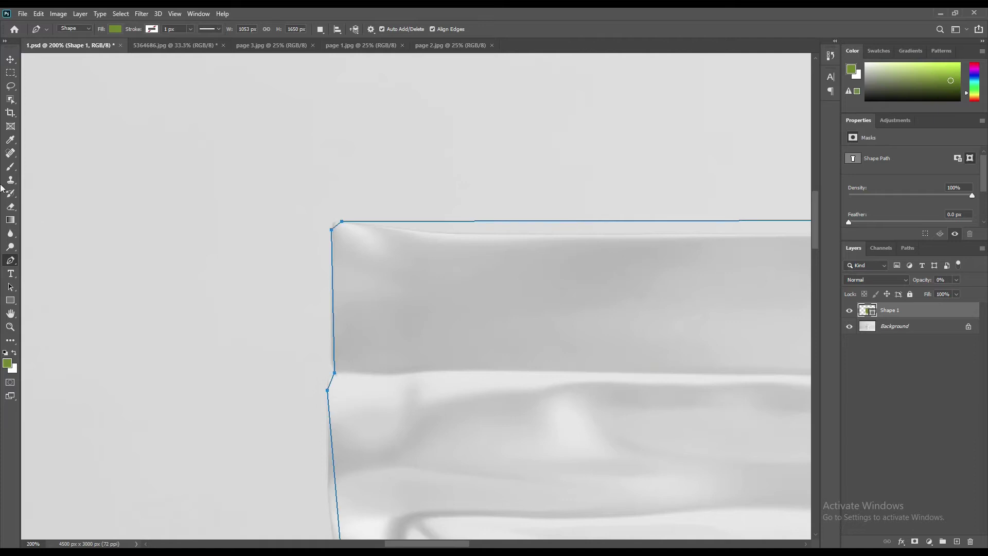
key("ctrl+0")
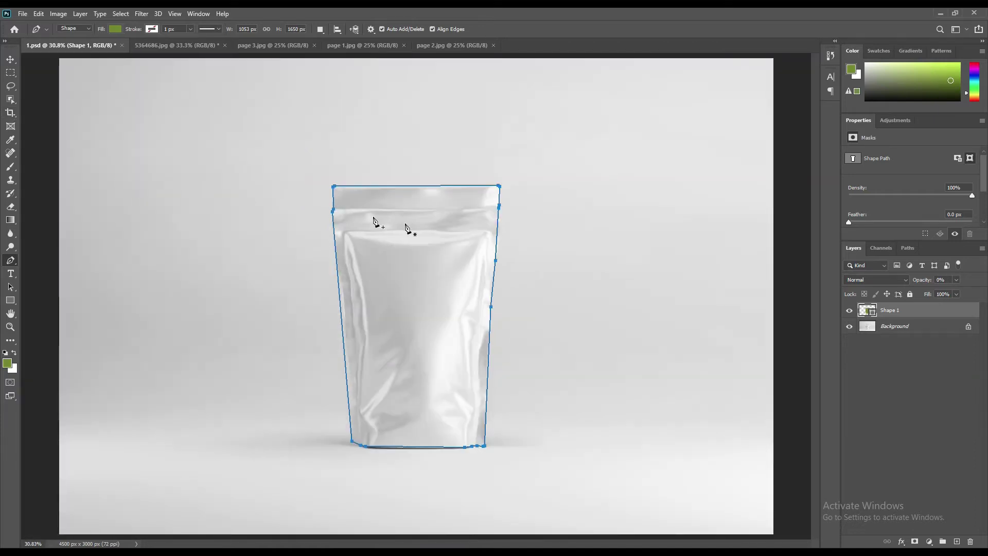
right_click(10, 260)
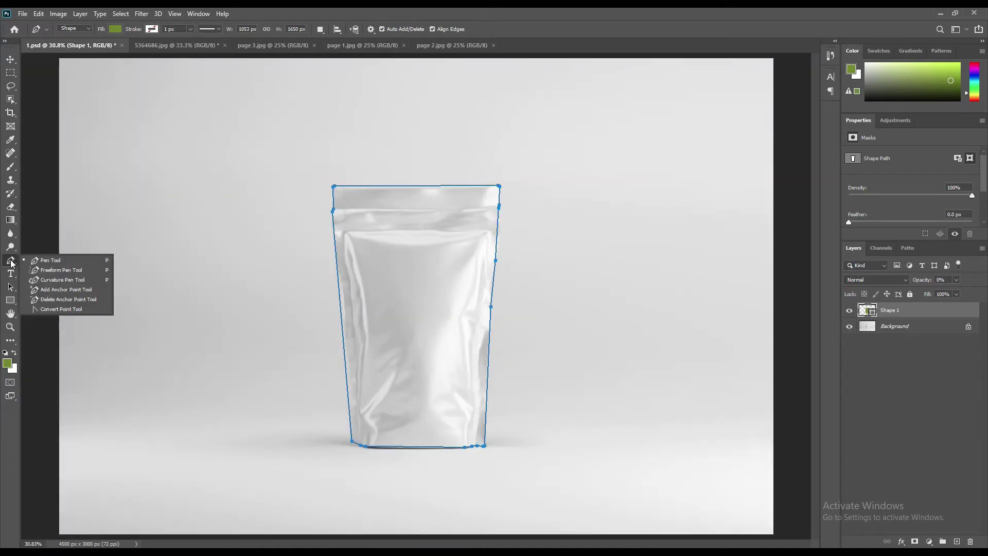
- With Add Anchor Point at 200%, fit the path's top-left corner and top edge to the seal
left_click(59, 289)
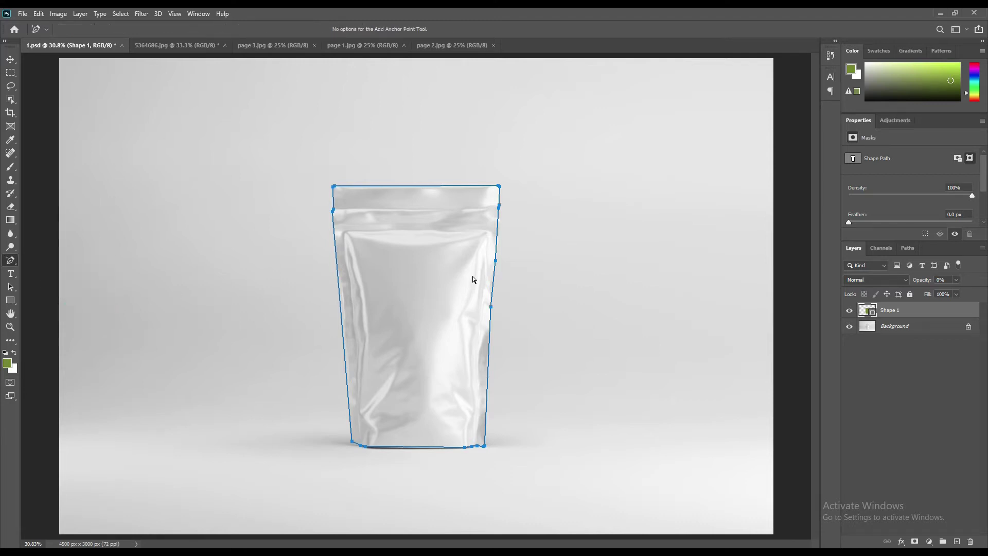
key("ctrl+plus")
key("ctrl+plus")
key("ctrl+plus")
key("ctrl+plus")
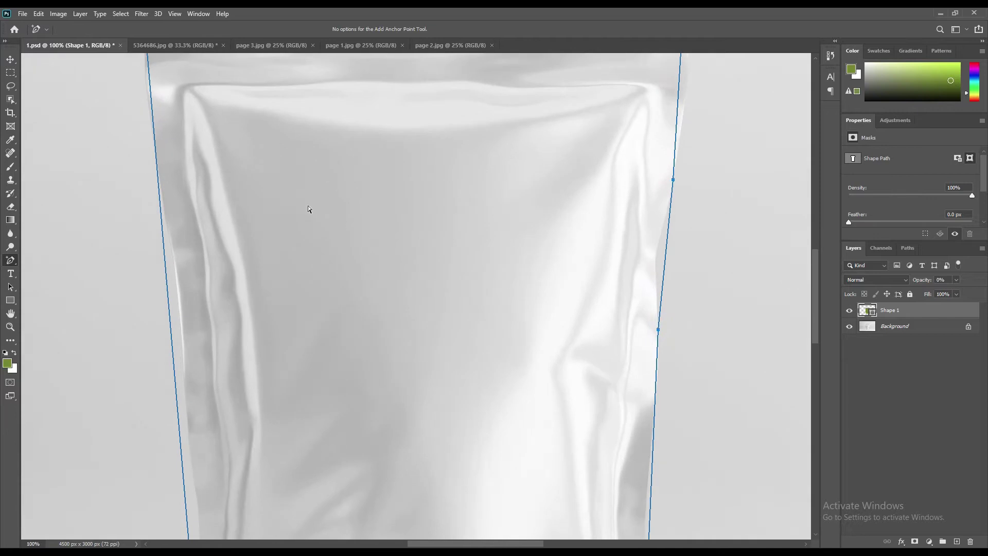
left_click_drag(271, 124, 408, 342)
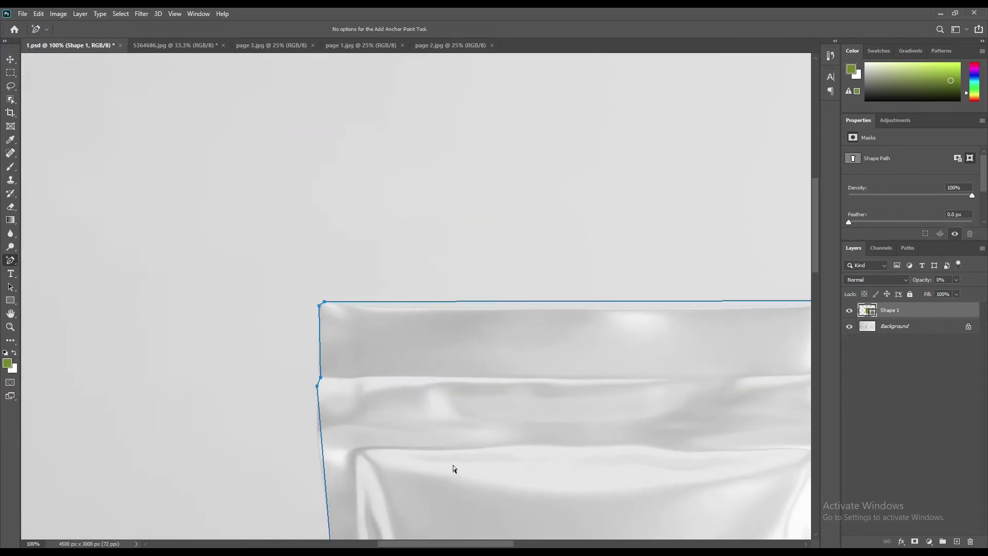
key("ctrl+plus")
left_click(227, 312)
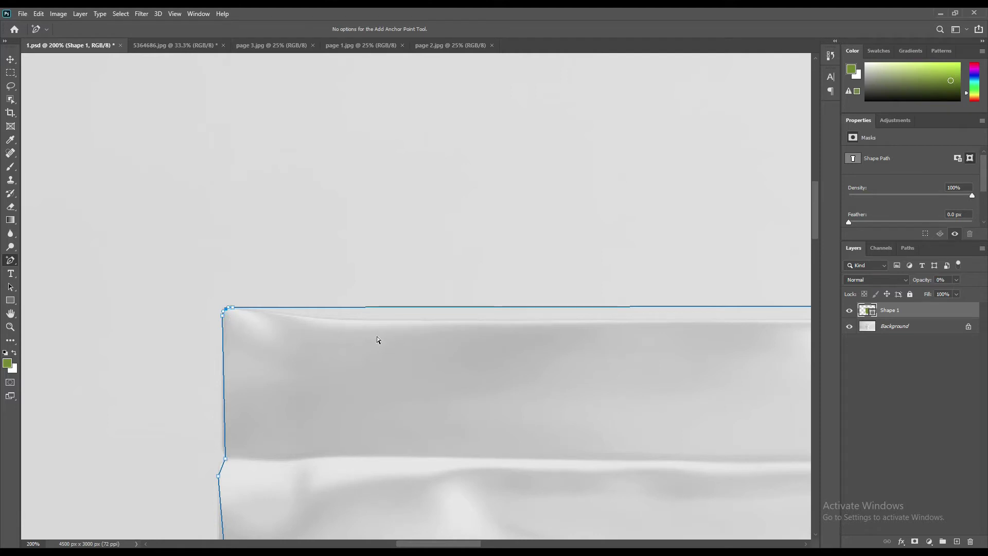
left_click(340, 308)
key("Down")
key("Down")
key("Down")
key("Down")
key("Down")
key("Down")
key("Down")
key("Down")
key("Down")
key("Down")
key("Down")
key("Down")
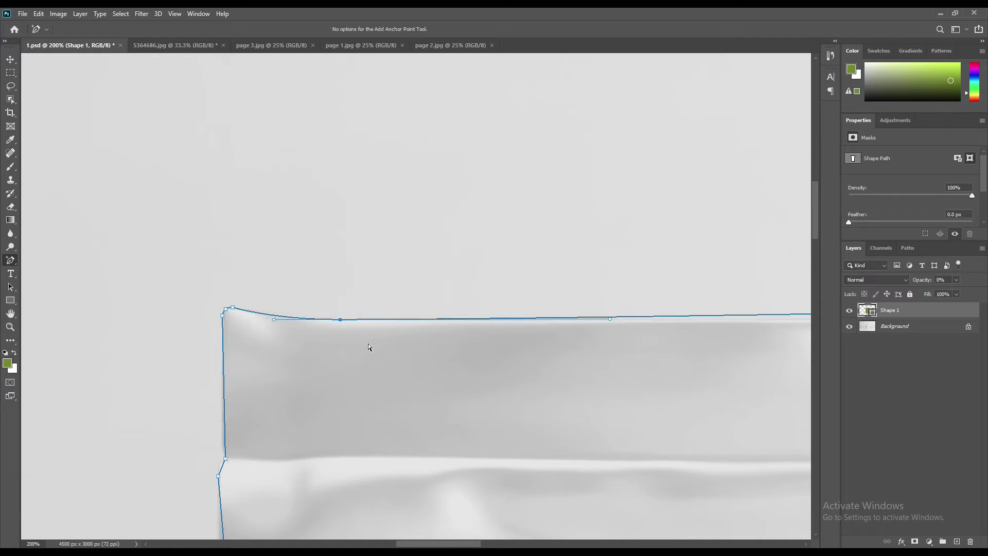
left_click(277, 312)
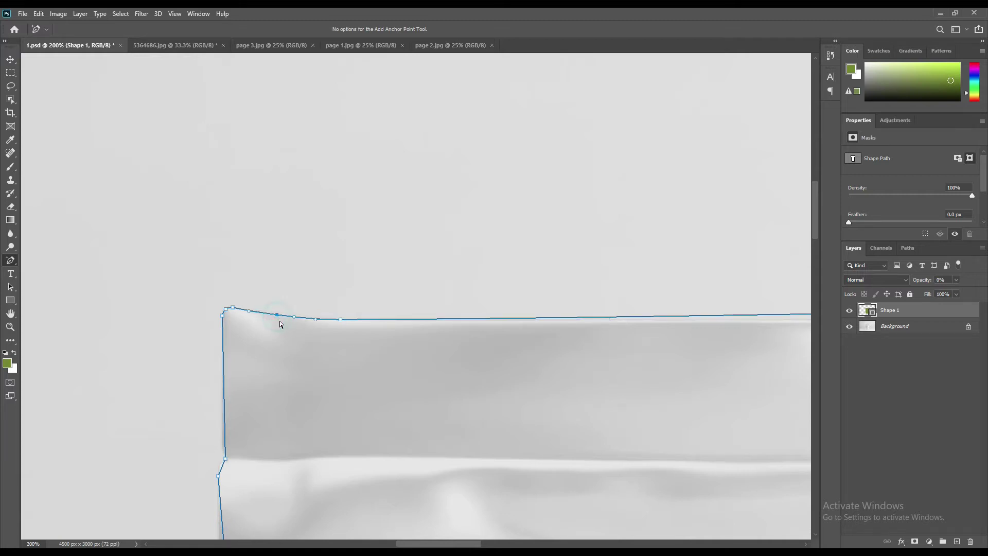
- Add anchors bending the rest of the top edge around the curved top-right corner
left_click(556, 319)
left_click_drag(622, 369, 319, 365)
left_click_drag(604, 299, 598, 304)
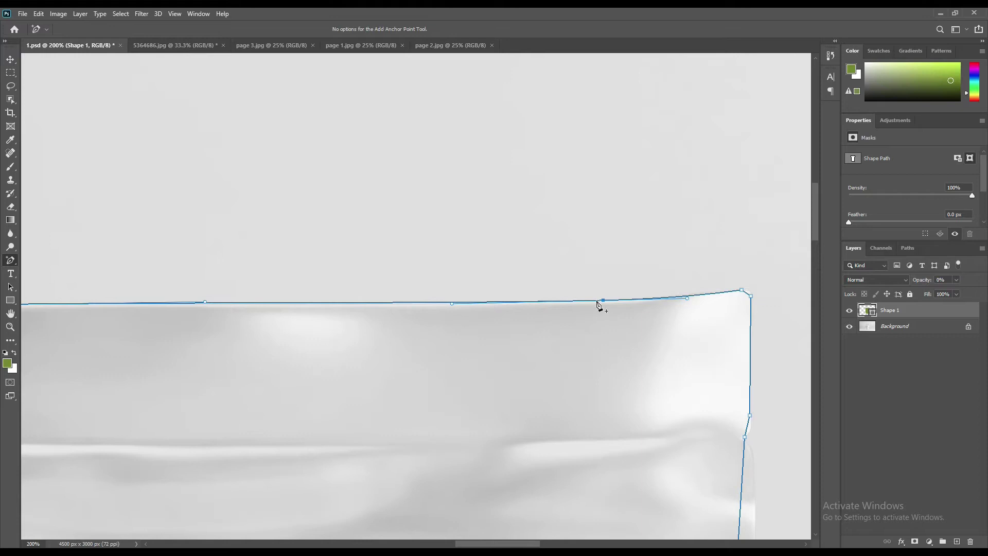
left_click(695, 296)
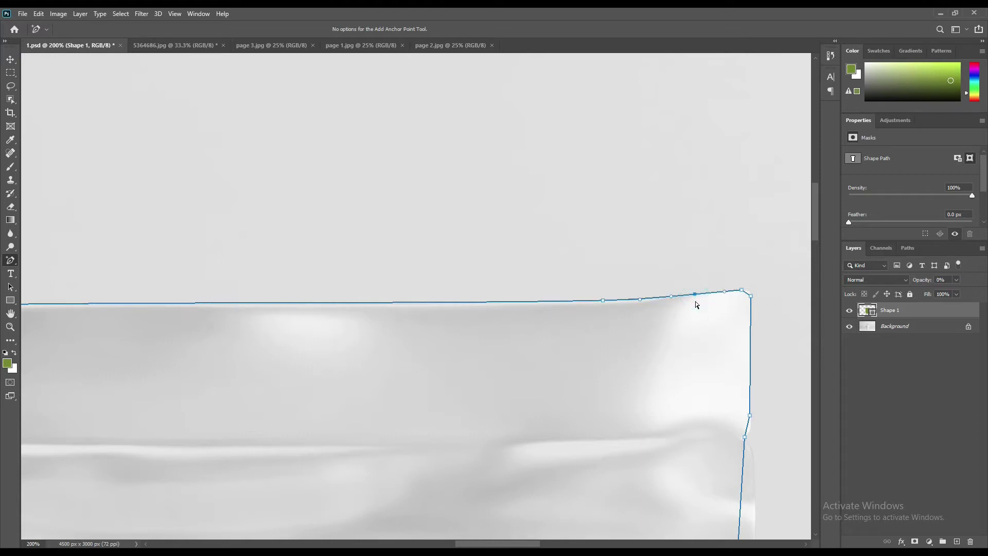
left_click(746, 292)
- Add and nudge anchors so the upper right side of the path hugs the pouch edge
left_click_drag(653, 433, 605, 313)
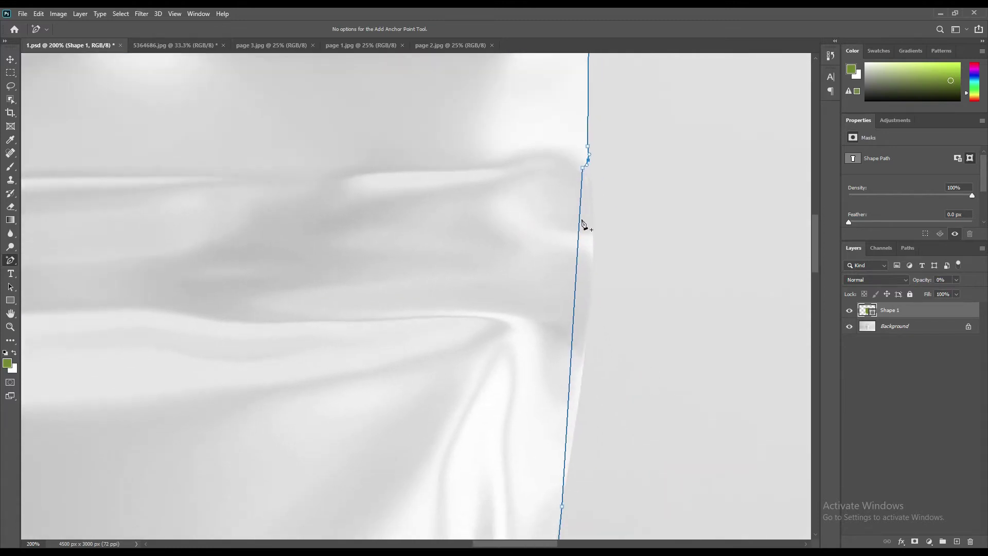
left_click(578, 262)
key("Right")
key("Right")
key("Right")
key("Right")
key("Right")
key("Right")
key("Right")
key("Right")
key("Right")
key("Right")
key("Right")
key("Right")
key("Right")
key("Right")
key("Right")
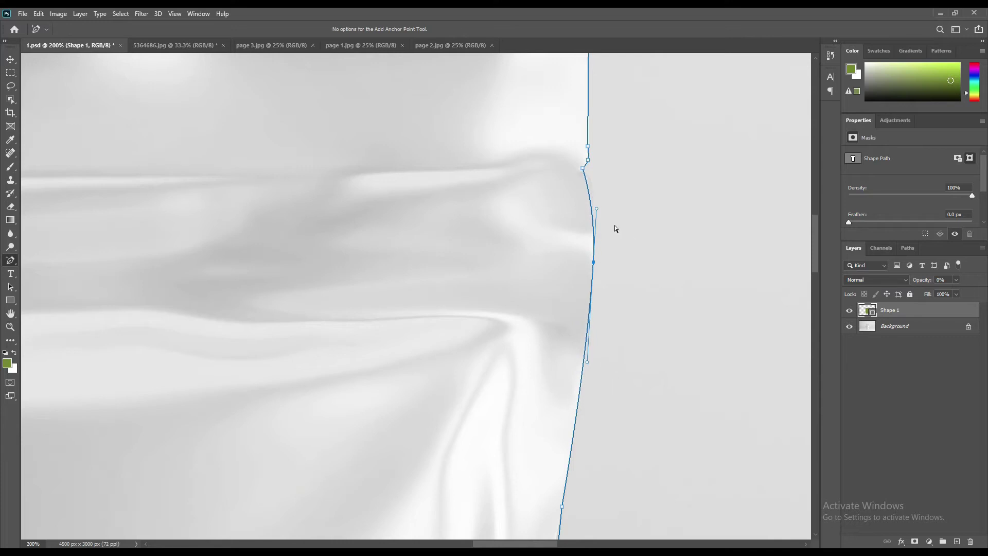
left_click(588, 182)
scroll(636, 419, "down", 8)
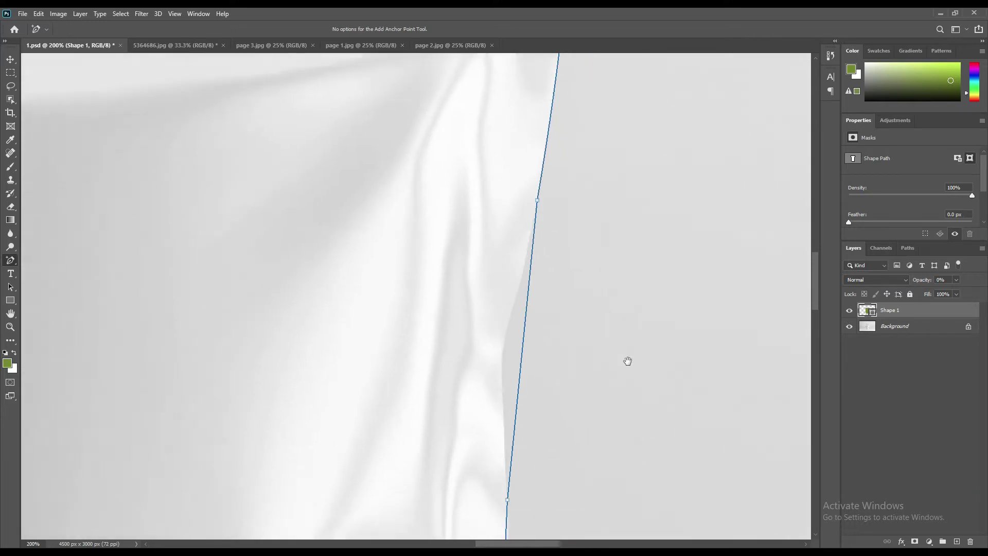
left_click(517, 286)
key("Left")
key("Left")
key("Left")
key("Left")
key("Left")
key("Left")
key("Left")
key("Left")
key("Left")
key("Left")
key("Left")
key("Left")
key("Left")
key("Left")
key("Left")
key("Left")
key("Left")
key("Left")
key("Left")
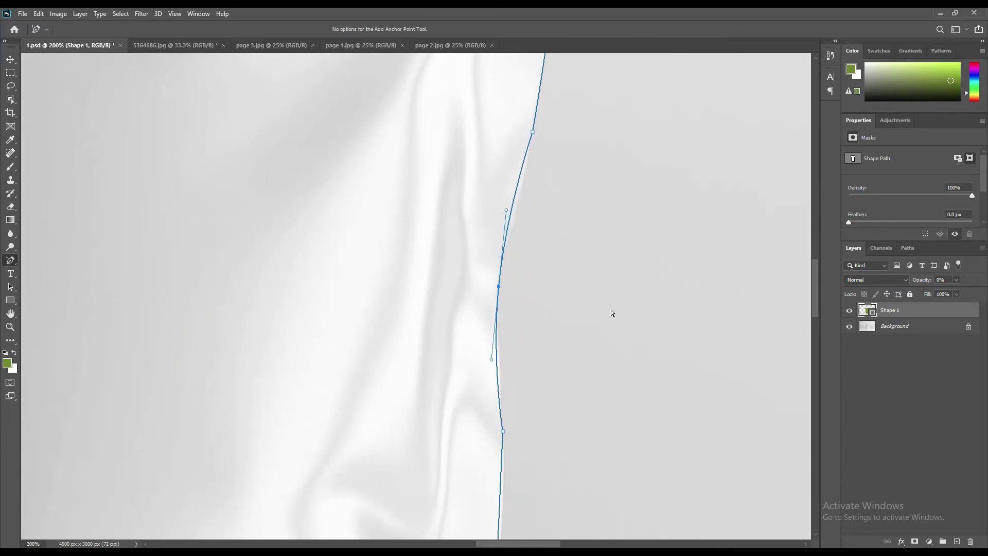
left_click(508, 212)
key("Right")
key("Right")
key("Right")
key("Right")
key("Right")
key("Right")
key("Right")
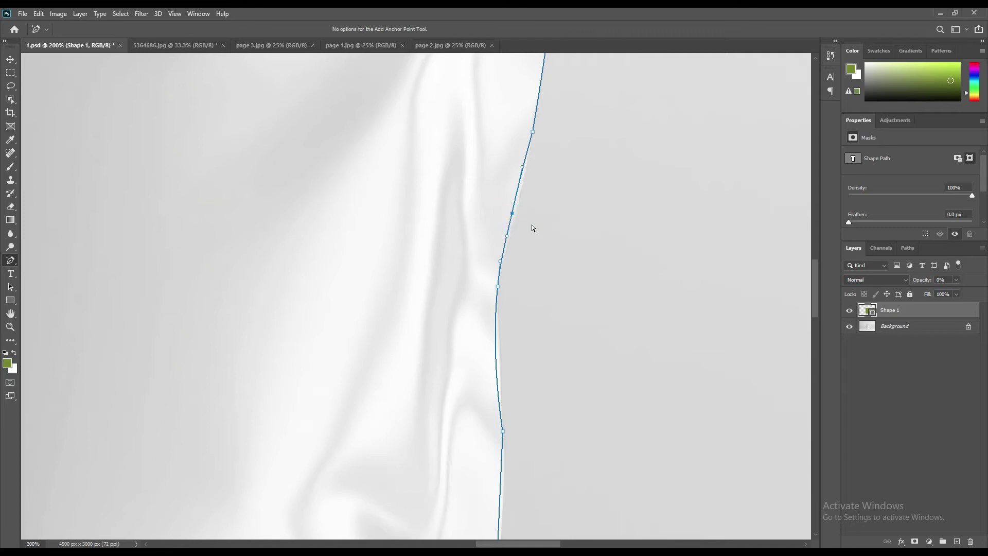
left_click(494, 349)
key("Right")
key("Right")
key("Right")
key("Right")
- Add and nudge anchors fitting the lower right side and its folds
left_click_drag(560, 470, 546, 403)
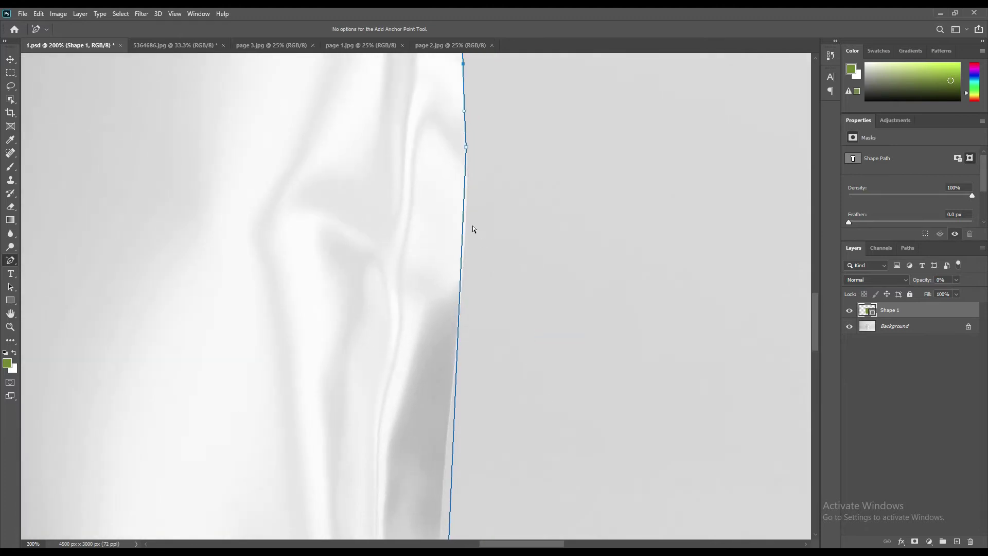
left_click(464, 217)
key("Right")
key("Right")
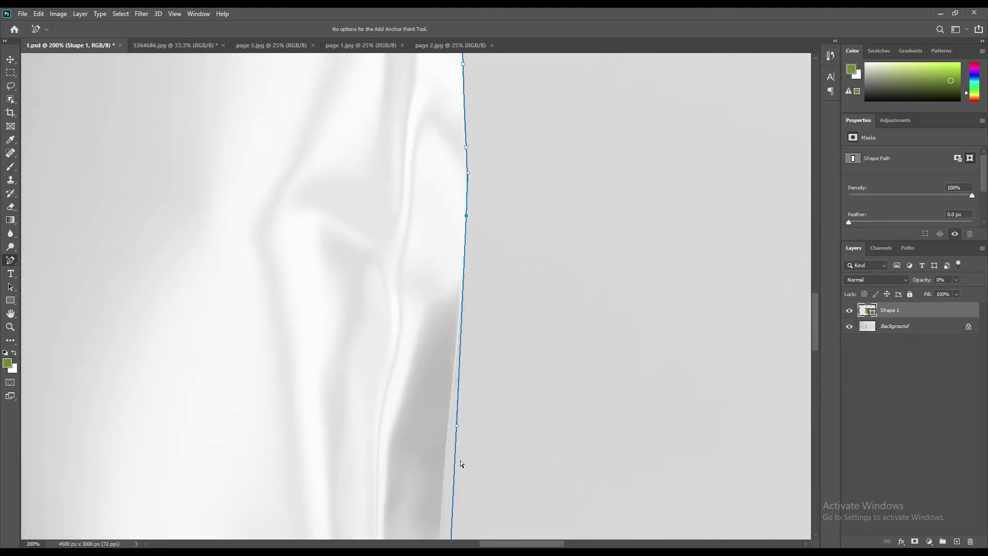
left_click(452, 481)
key("Left")
key("Left")
key("Left")
key("Left")
key("Left")
key("Left")
key("Left")
key("Left")
key("Left")
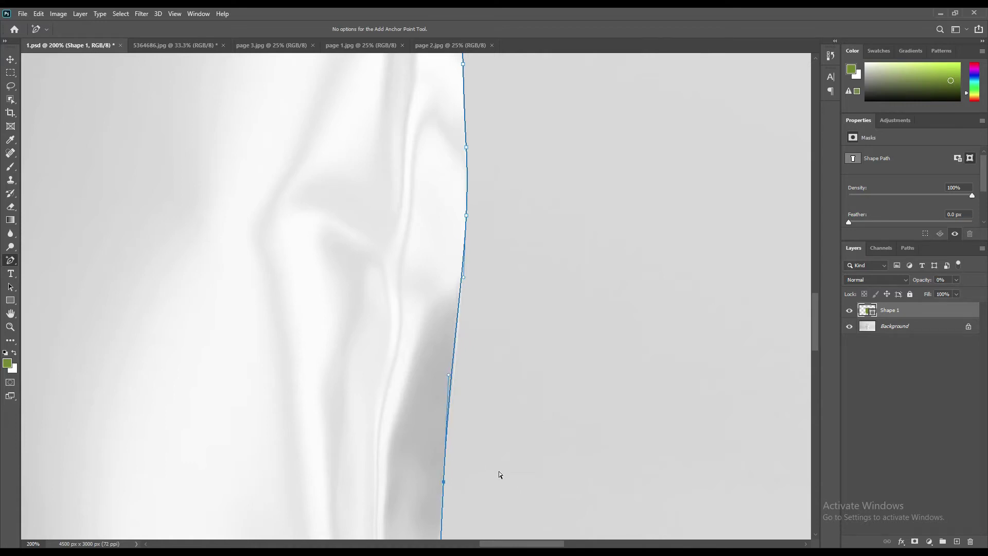
left_click(450, 379)
key("Right")
key("Right")
key("Right")
key("Right")
left_click_drag(512, 465, 512, 359)
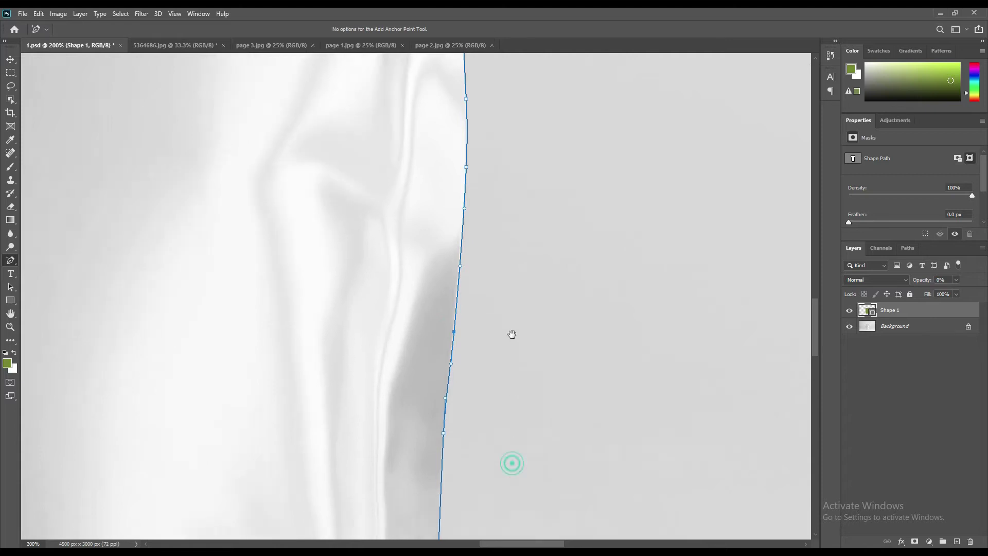
left_click(516, 401)
left_click_drag(518, 397, 525, 463)
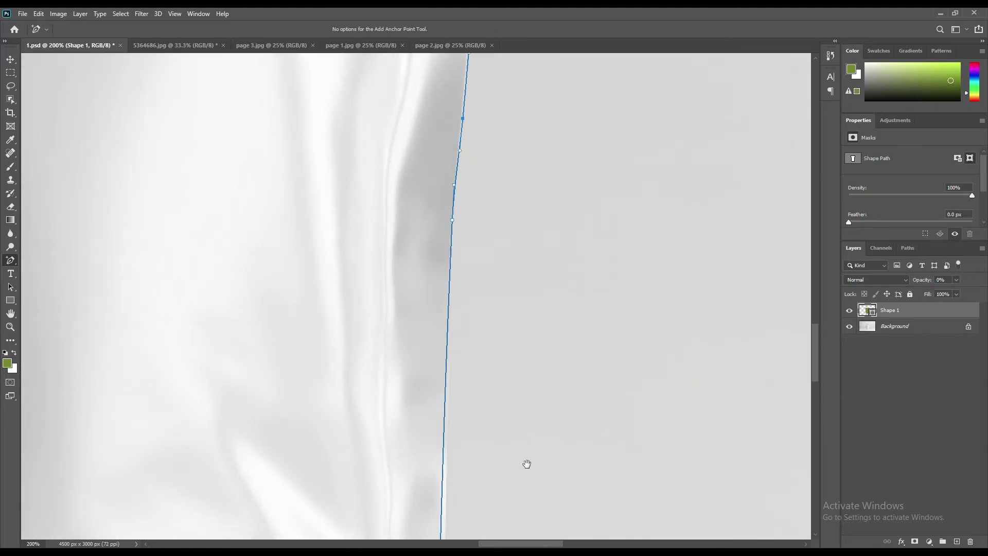
key("Left")
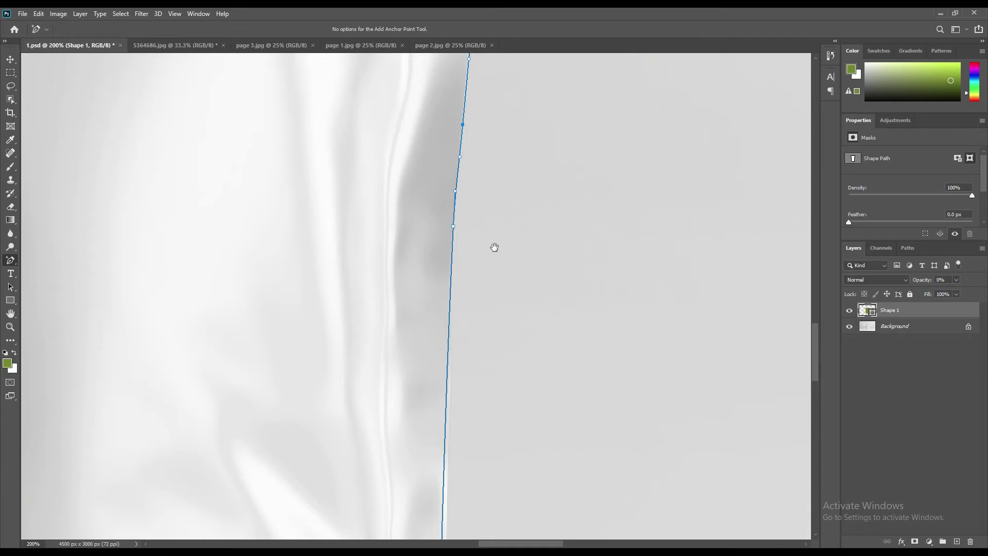
left_click_drag(500, 287, 501, 234)
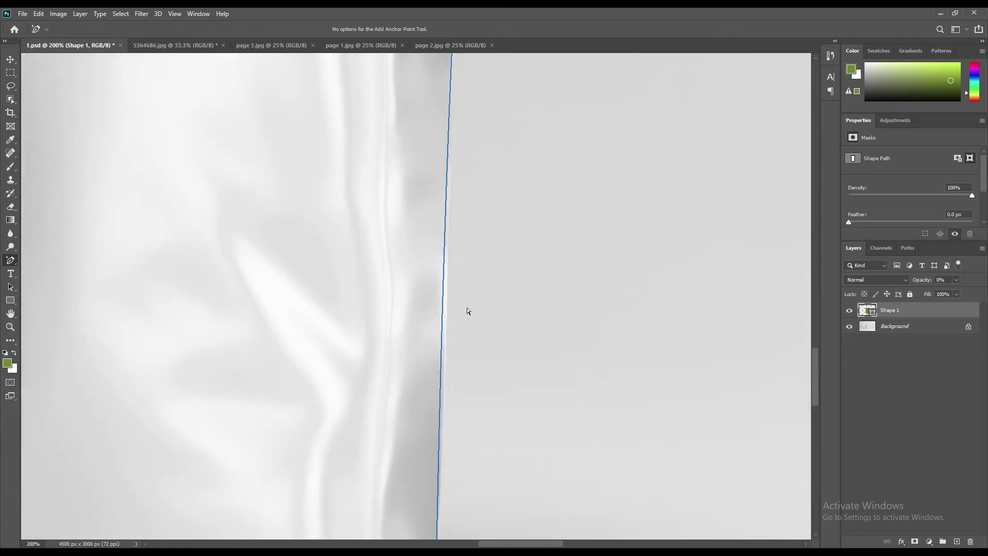
left_click(445, 333)
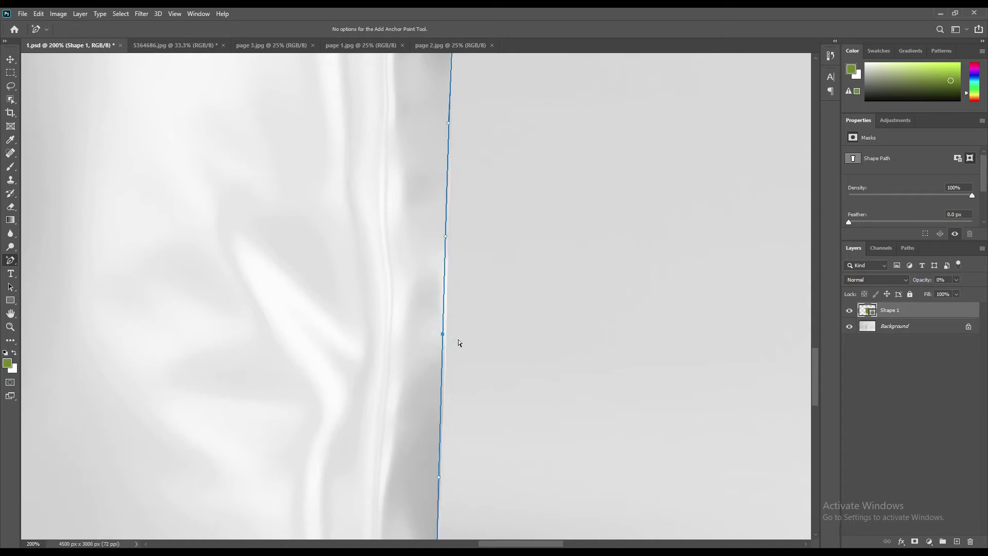
- Add anchors rounding the path's bottom-right corner to match the pouch
left_click_drag(504, 416, 512, 297)
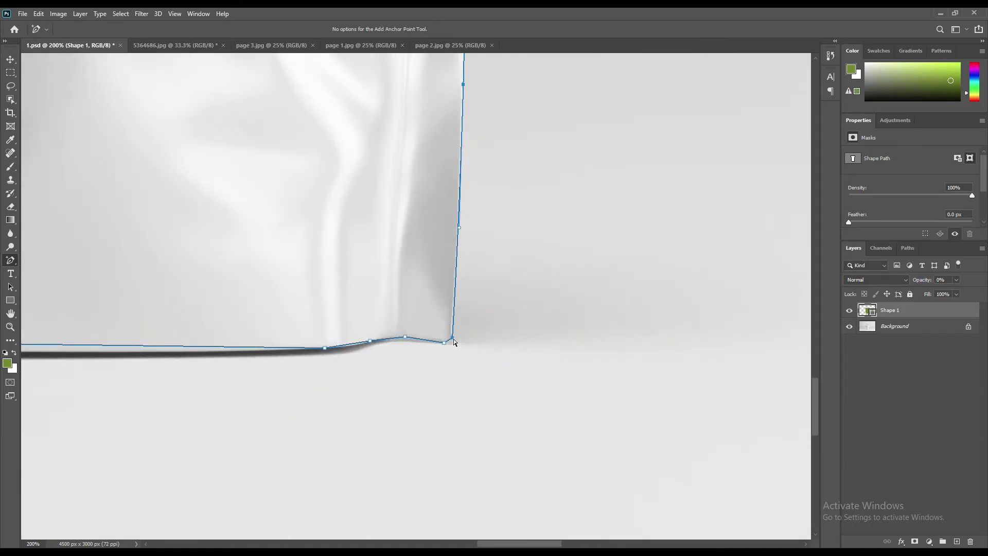
left_click(453, 325)
key("Right")
left_click(449, 341)
left_click(426, 339)
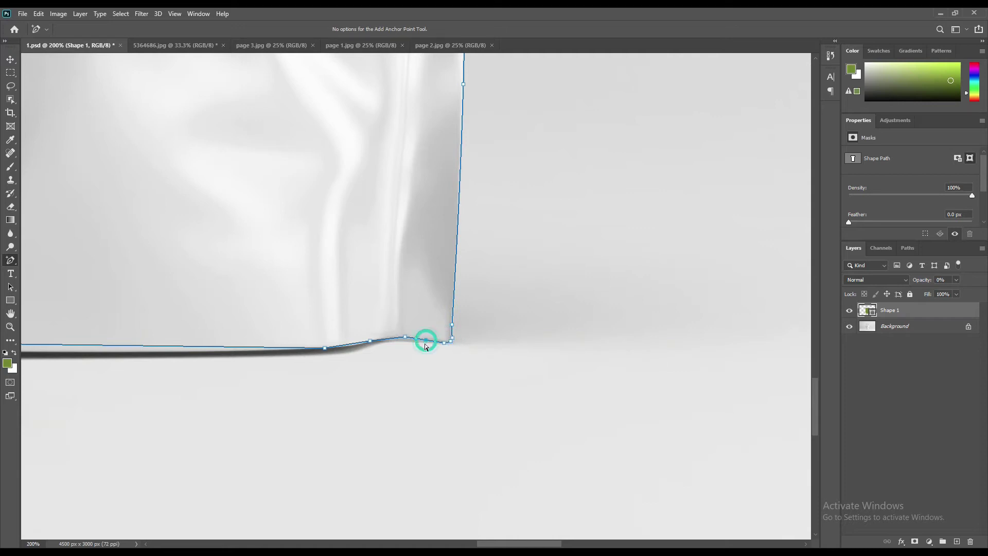
left_click(405, 338)
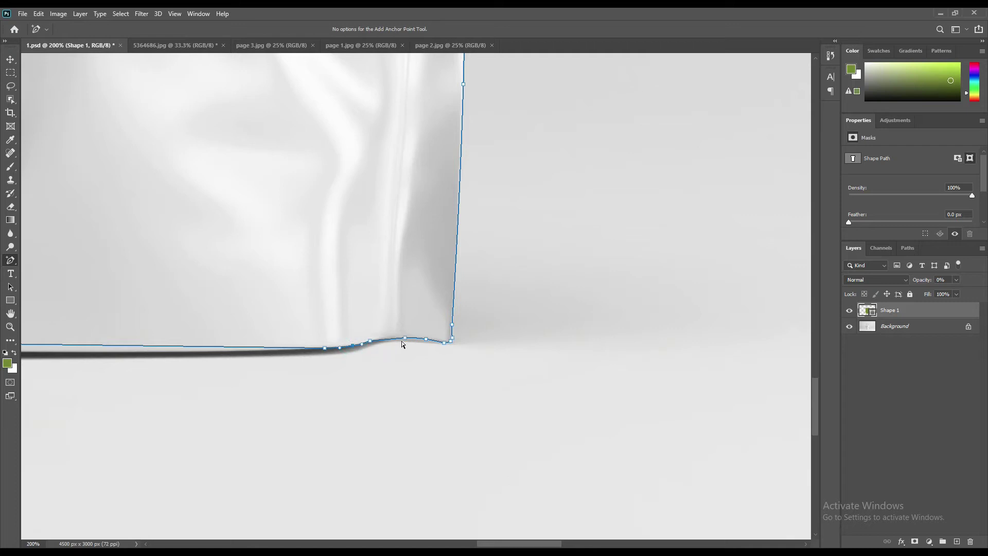
- Add anchors along the bottom edge and lower them onto the pouch's base
left_click_drag(189, 316, 476, 316)
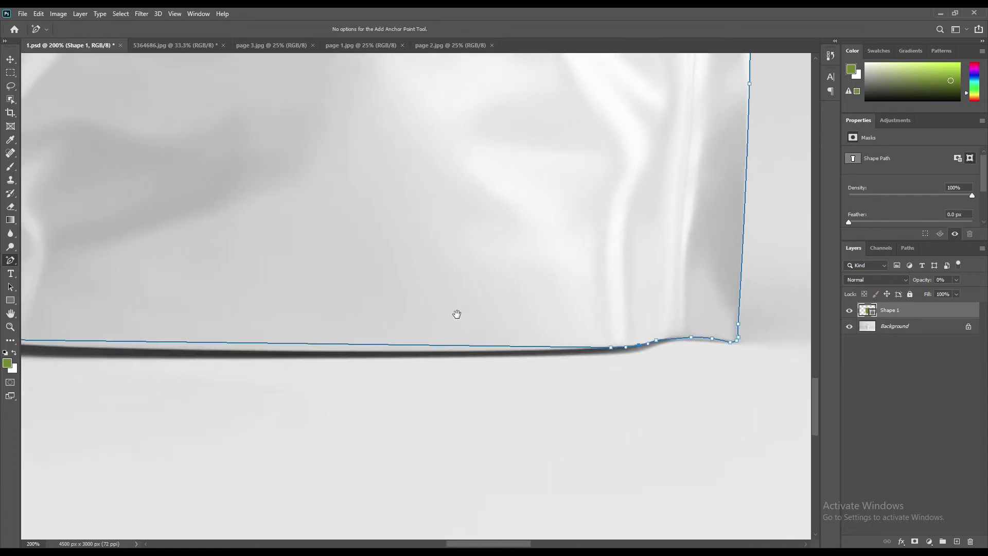
left_click(294, 345)
key("Down")
key("Down")
key("Down")
key("Down")
key("Down")
key("Down")
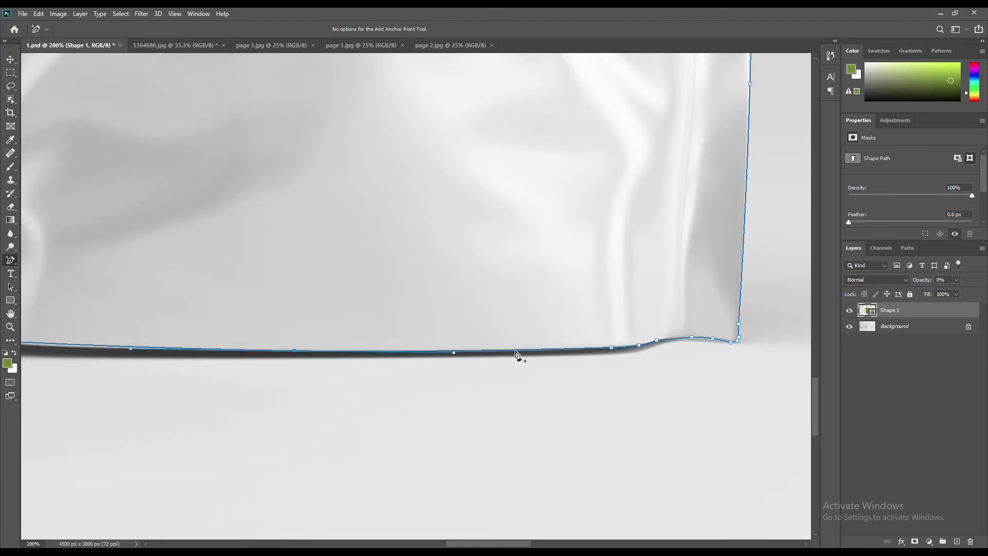
left_click_drag(322, 313, 523, 313)
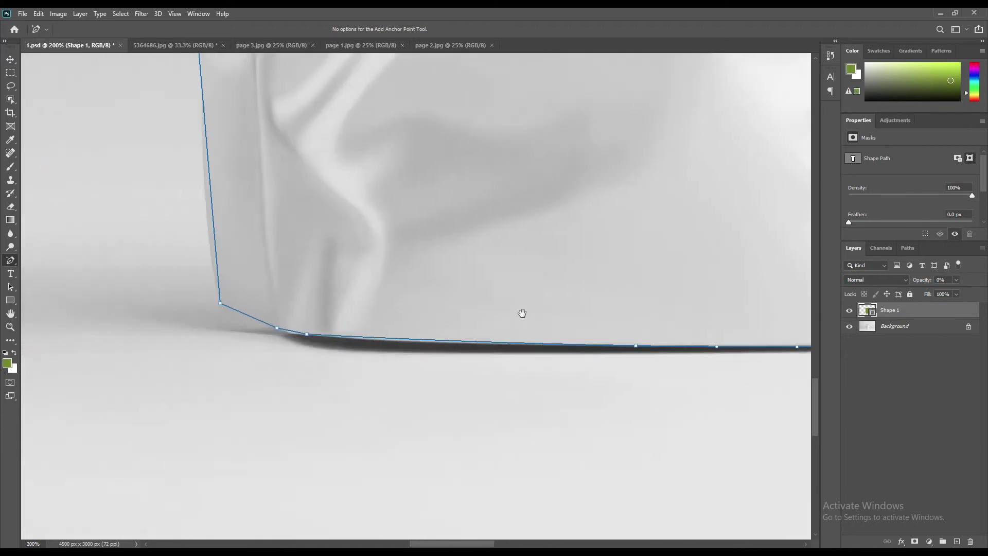
left_click(463, 330)
key("Down")
key("Down")
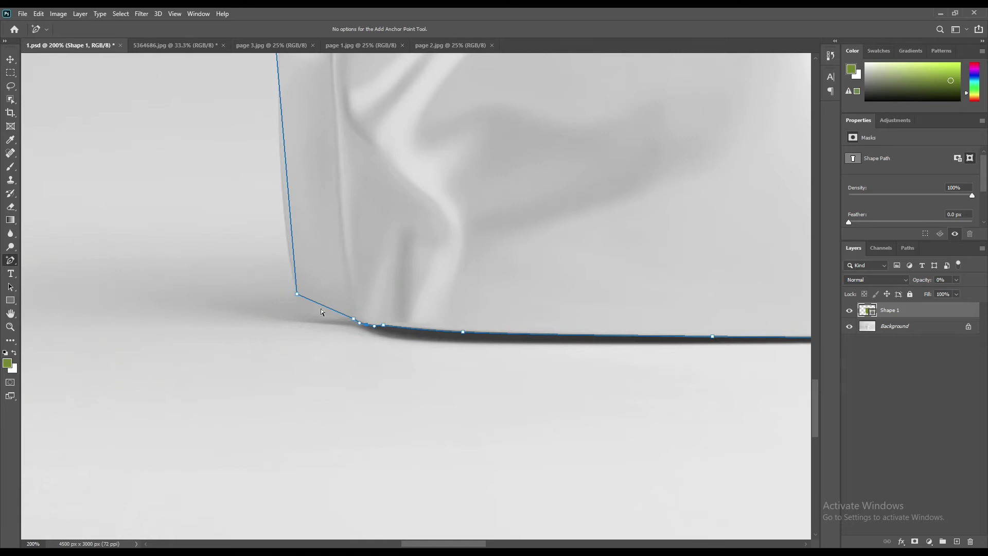
- Add and nudge anchors to round the bottom-left corner
left_click(288, 201)
key("Left")
key("Left")
key("Left")
key("Left")
key("Left")
key("Left")
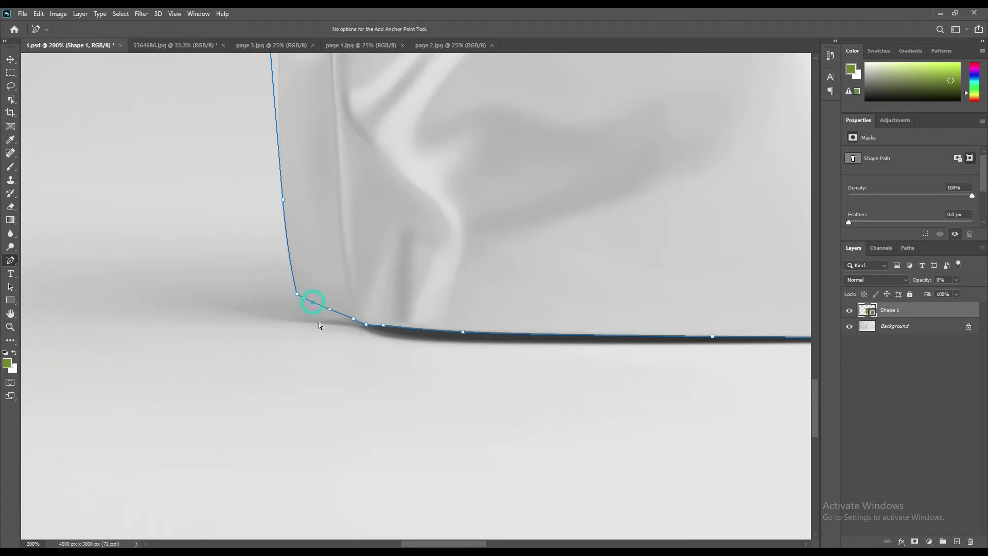
key("Down")
key("Down")
key("Down")
key("Down")
key("Down")
key("Down")
key("Down")
key("Down")
key("Down")
key("Down")
key("Down")
key("Down")
key("Down")
key("Down")
key("Down")
key("Down")
key("Down")
key("Up")
key("Up")
key("Up")
key("Up")
key("Up")
key("Up")
key("Up")
left_click(343, 320)
left_click(306, 311)
key("Down")
key("Down")
key("Down")
- Add and nudge anchors fitting the lower part of the path's left edge
scroll(395, 257, "up", 10)
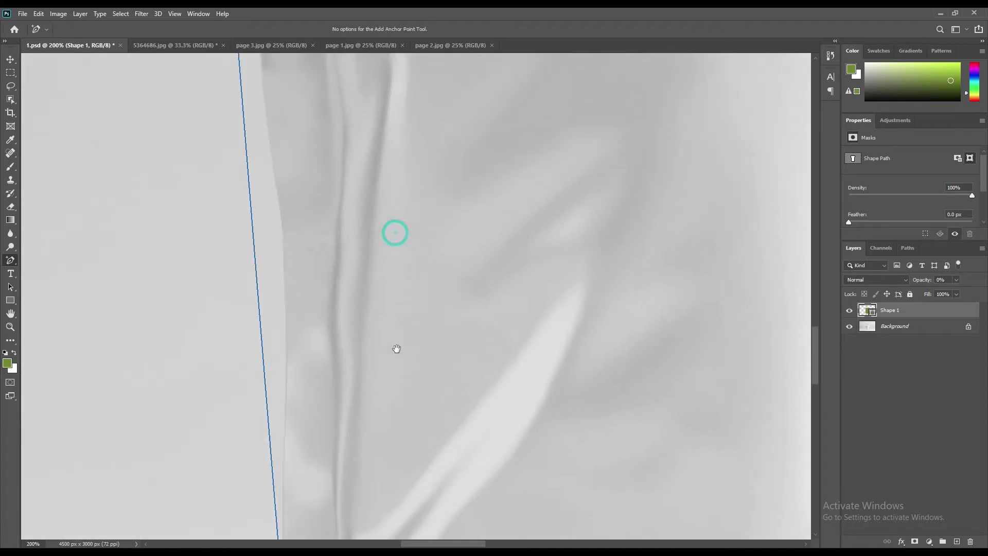
left_click(254, 235)
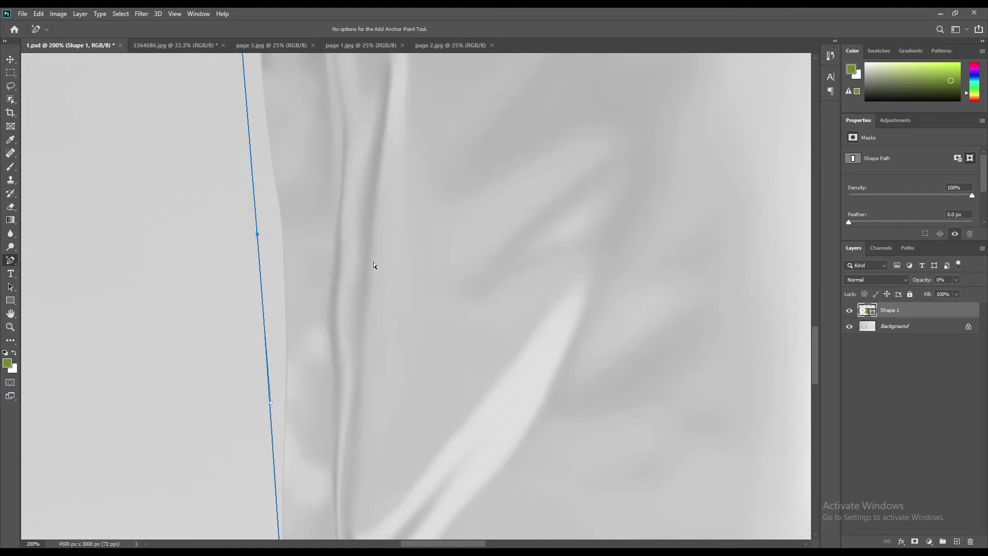
key("Right")
key("Right")
key("Right")
key("Right")
key("Right")
key("Right")
key("Right")
key("Right")
key("Right")
key("Right")
key("Right")
key("Right")
key("Right")
key("Right")
key("Right")
key("Right")
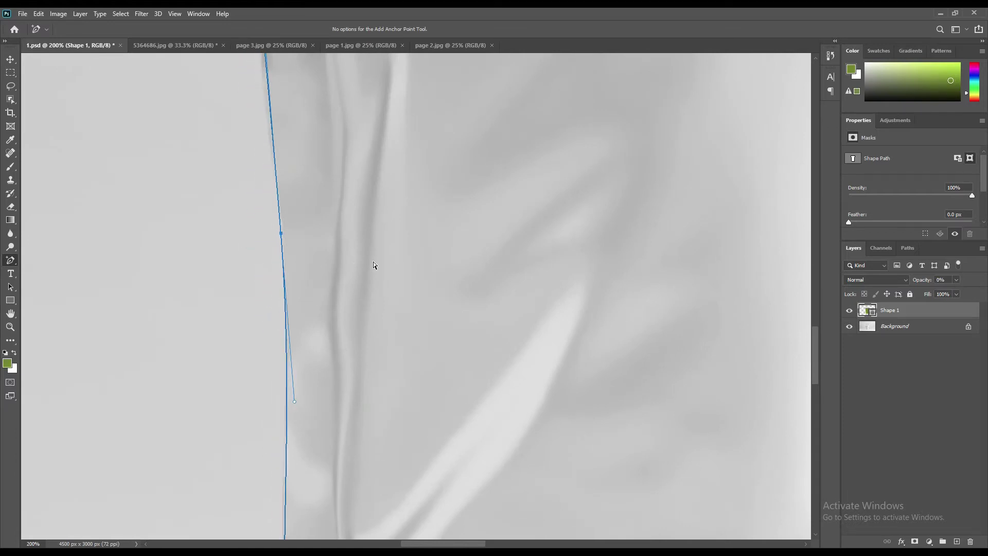
key("Right")
key("Up")
key("Up")
key("Up")
key("Up")
key("Up")
key("Up")
key("Up")
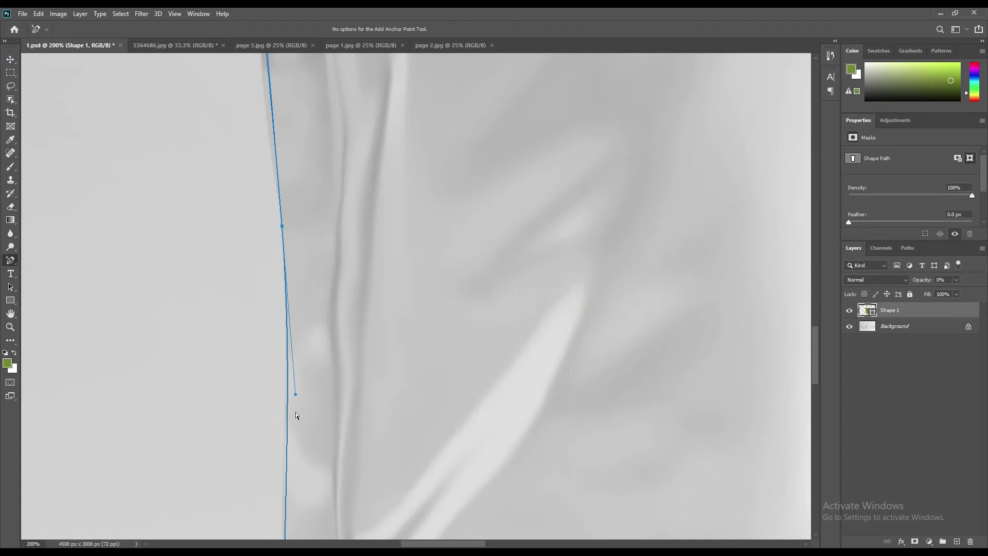
left_click(286, 480)
key("Left")
key("Left")
key("Left")
key("Left")
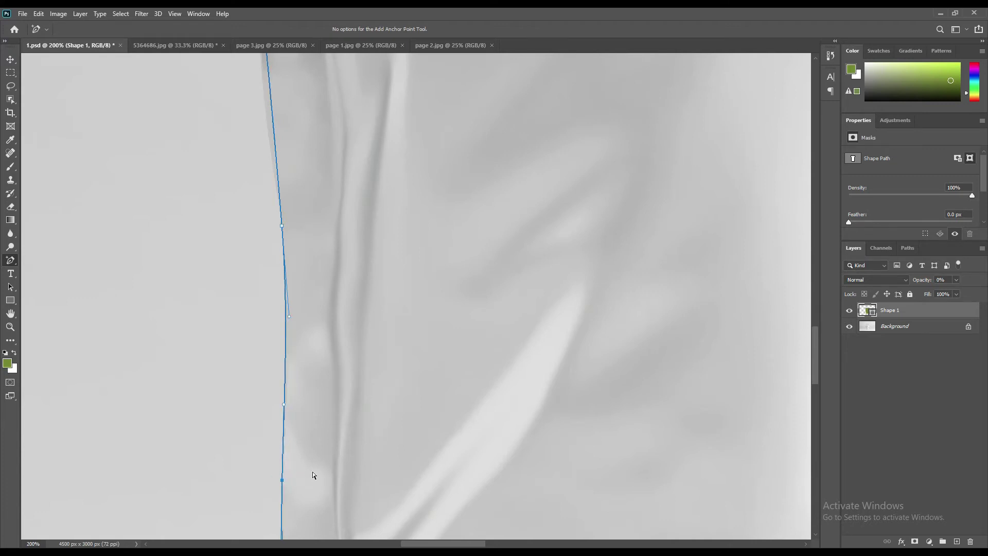
left_click_drag(361, 152, 434, 442)
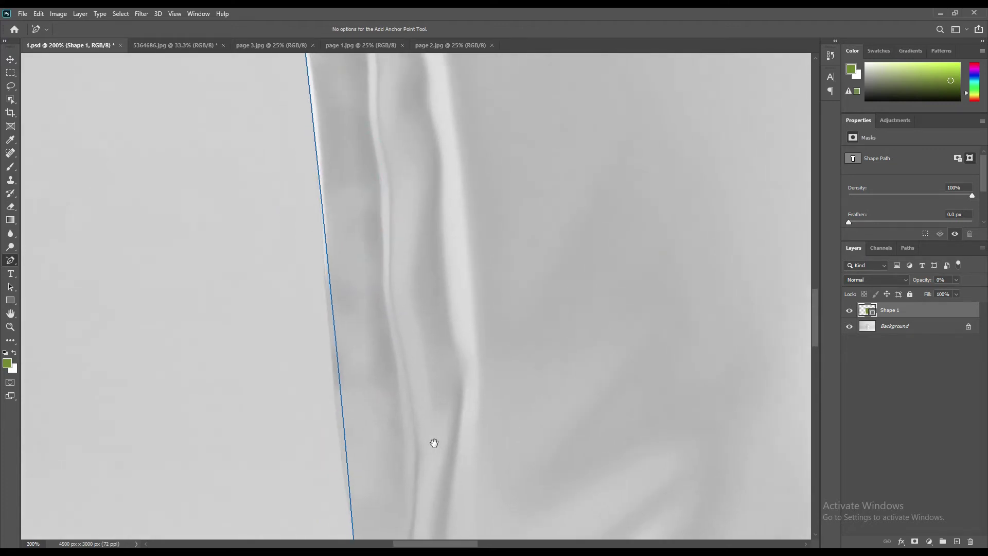
left_click(336, 351)
key("Left")
key("Left")
key("Left")
key("Left")
key("Left")
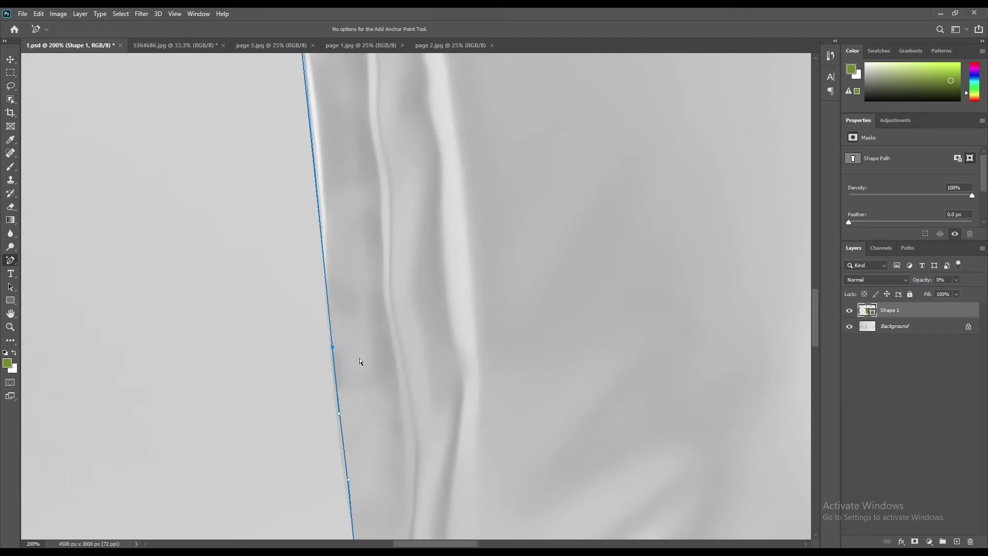
- Continue adding and nudging anchors up the middle of the left edge
left_click_drag(412, 182, 427, 400)
left_click(327, 356)
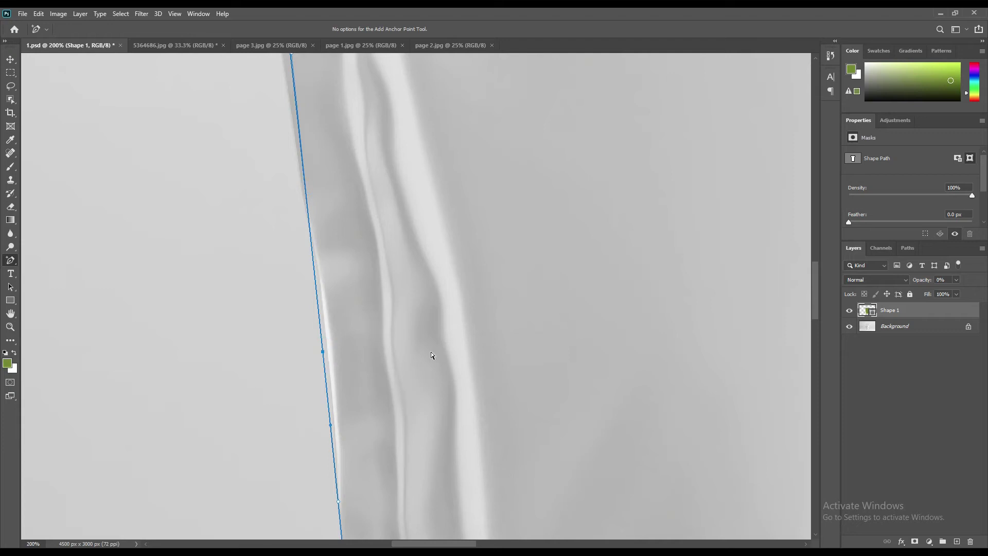
key("Right")
key("Right")
key("Right")
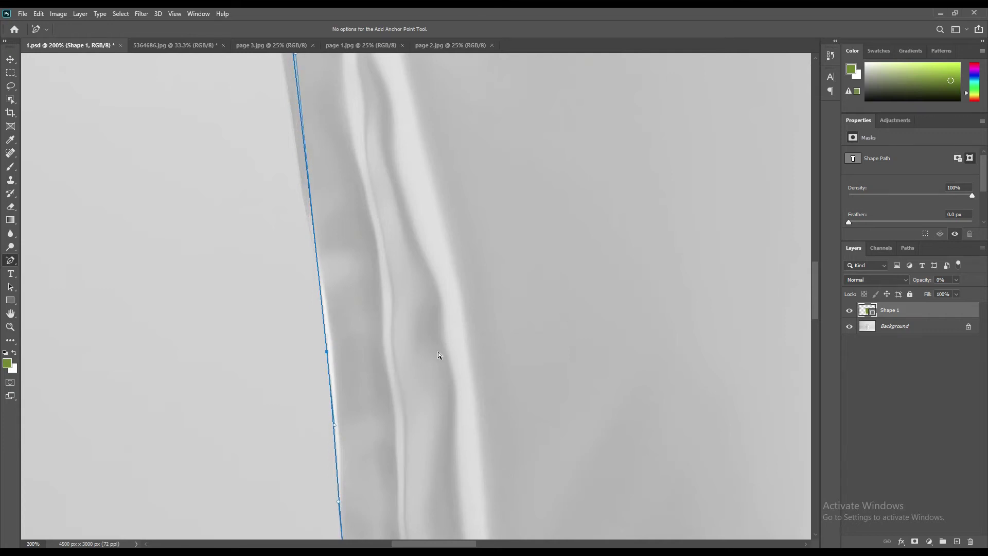
left_click_drag(417, 322, 482, 445)
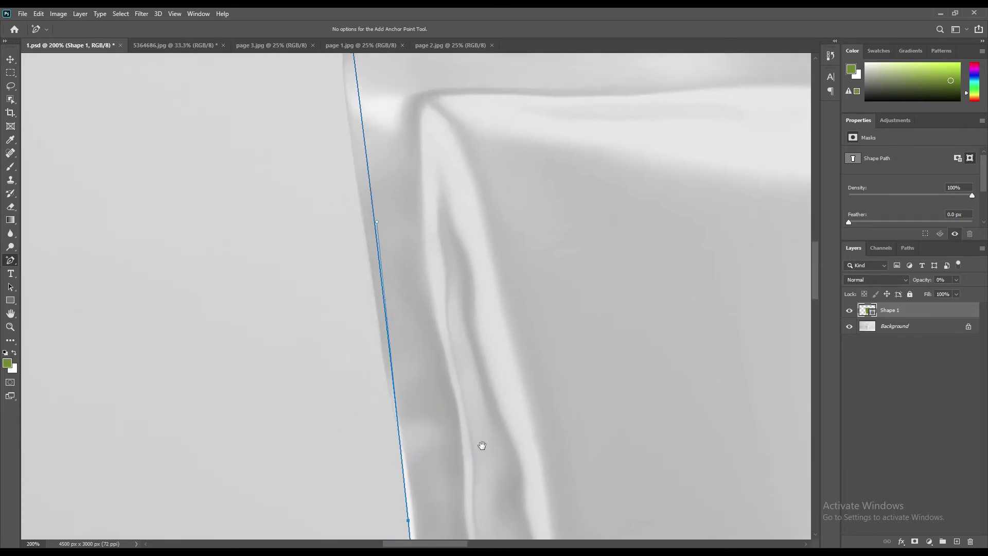
left_click(390, 349)
key("Left")
key("Left")
key("Left")
key("Left")
key("Left")
key("Left")
left_click(401, 443)
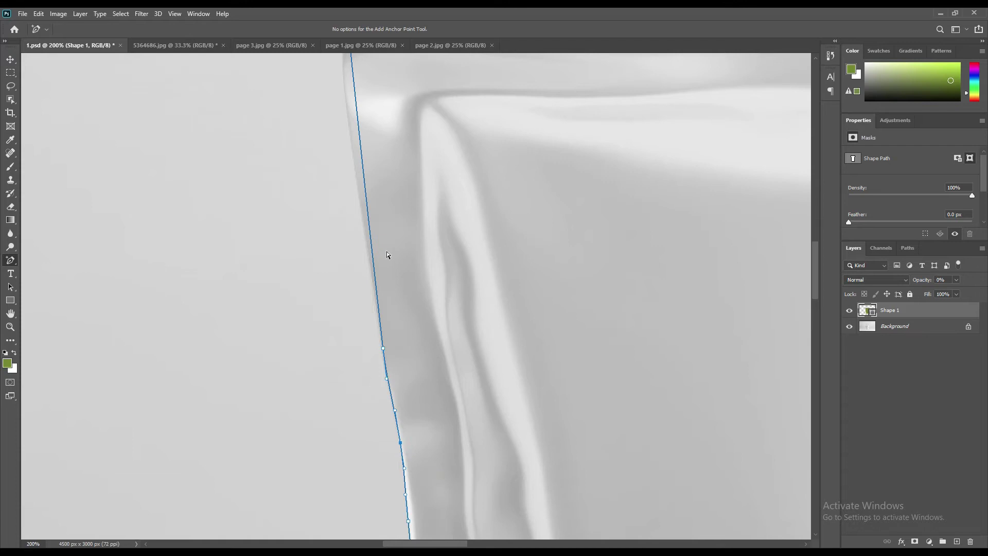
left_click(362, 172)
key("Left")
key("Left")
key("Left")
key("Left")
key("Left")
key("Left")
key("Left")
key("Left")
key("Left")
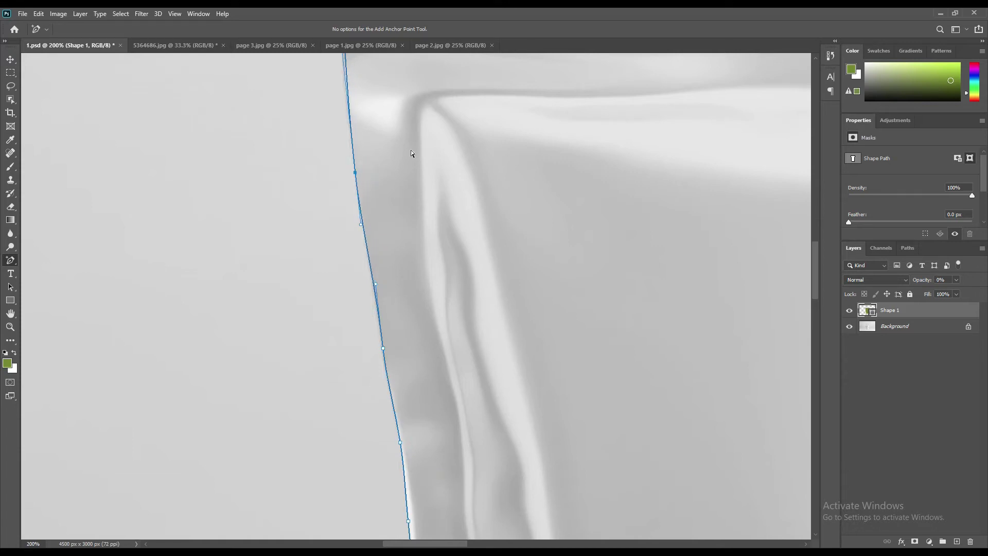
left_click(345, 95)
key("Left")
key("Left")
- Add anchors shaping the notch below the top seal, then fit the image on screen
left_click_drag(430, 222, 447, 433)
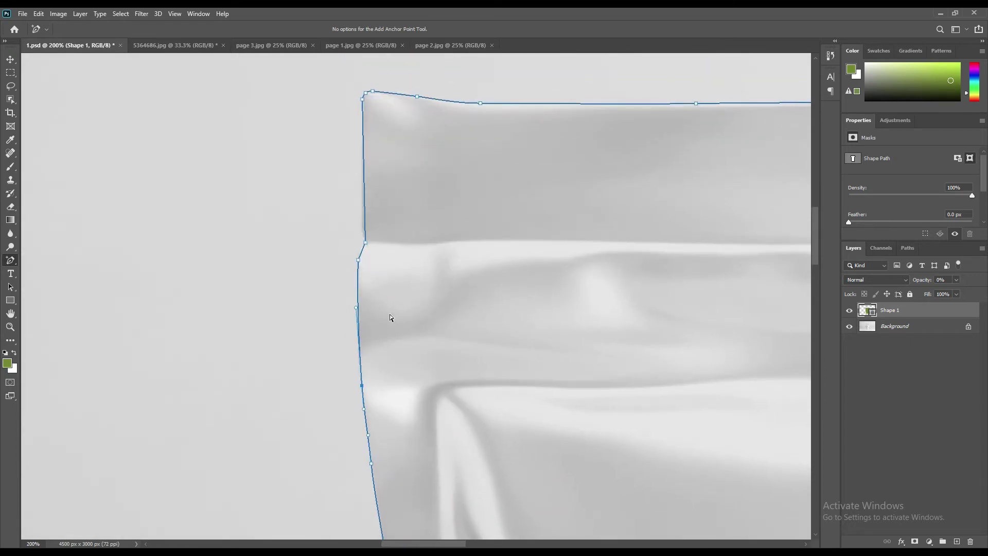
left_click(358, 303)
left_click(358, 281)
left_click(361, 252)
left_click(362, 224)
left_click(364, 113)
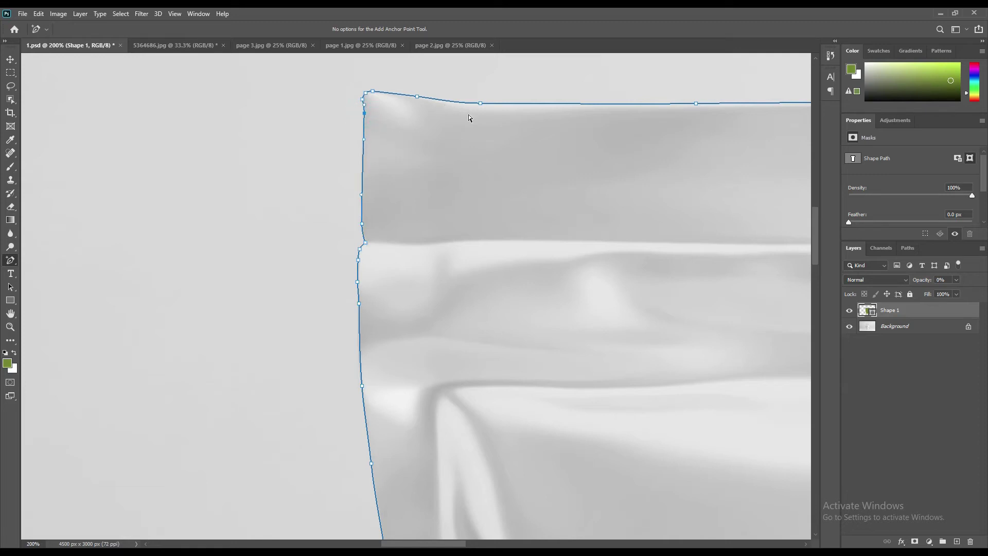
left_click_drag(587, 344, 384, 254)
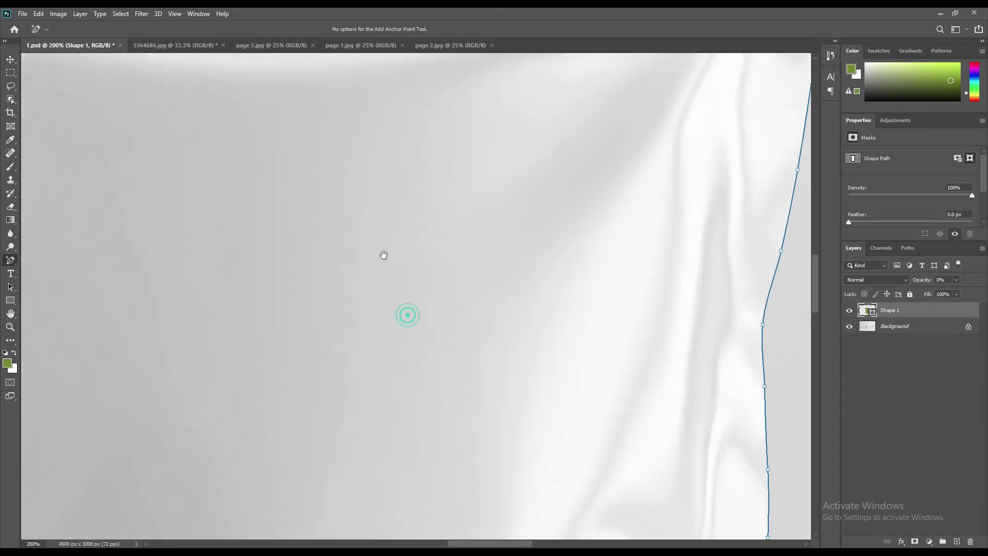
key("ctrl+0")
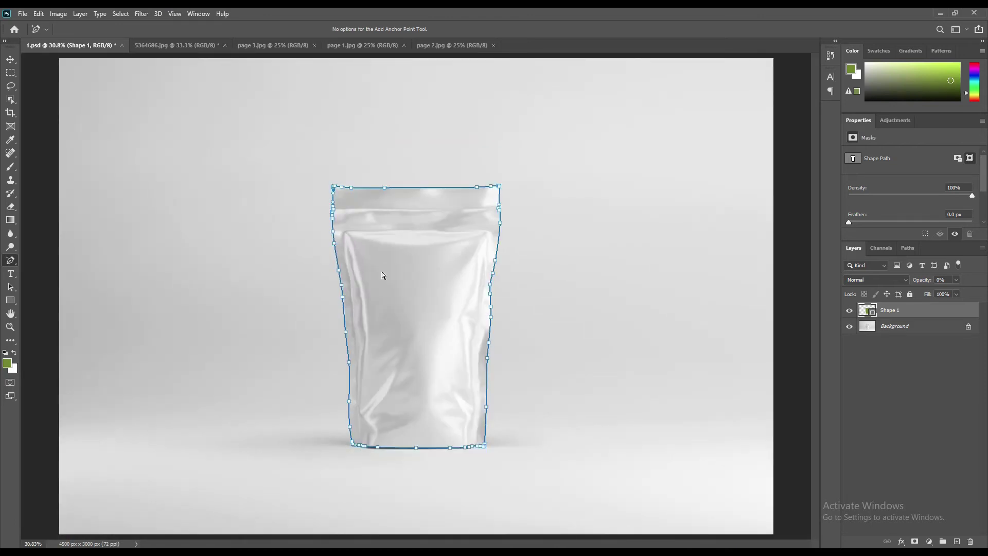
- Rename Shape 1 to 'Object ID' and select the Background layer
left_click(872, 350)
double_click(890, 310)
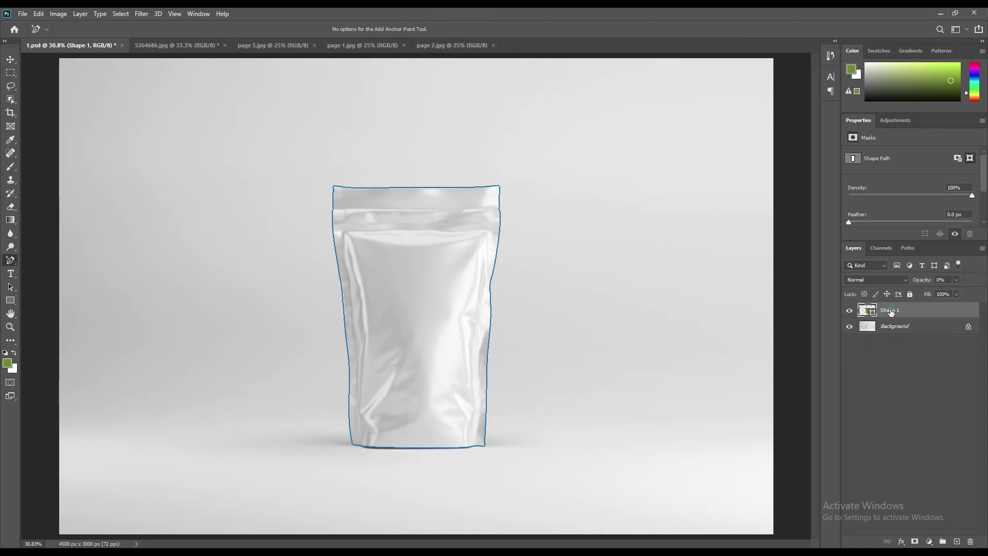
type("Object ID")
key("Return")
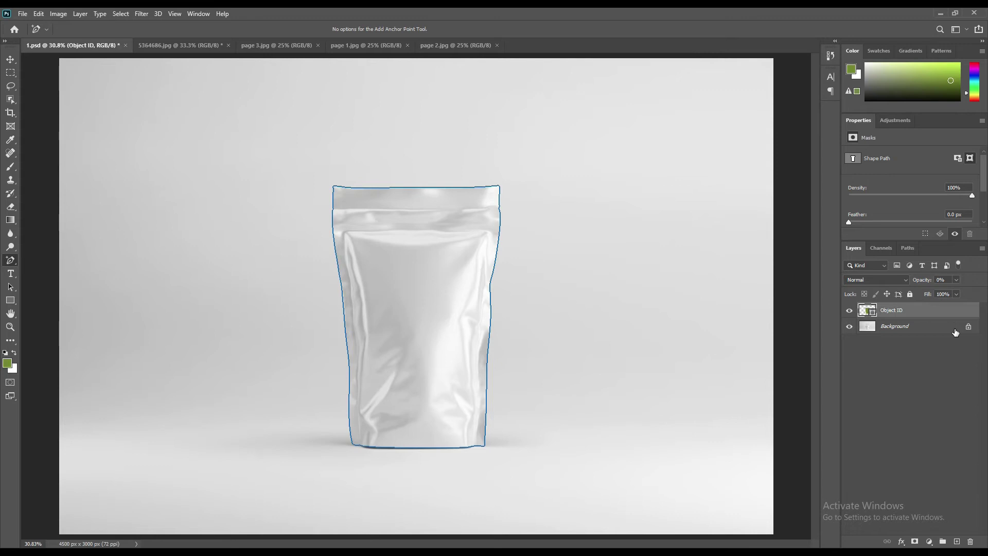
left_click(923, 329)
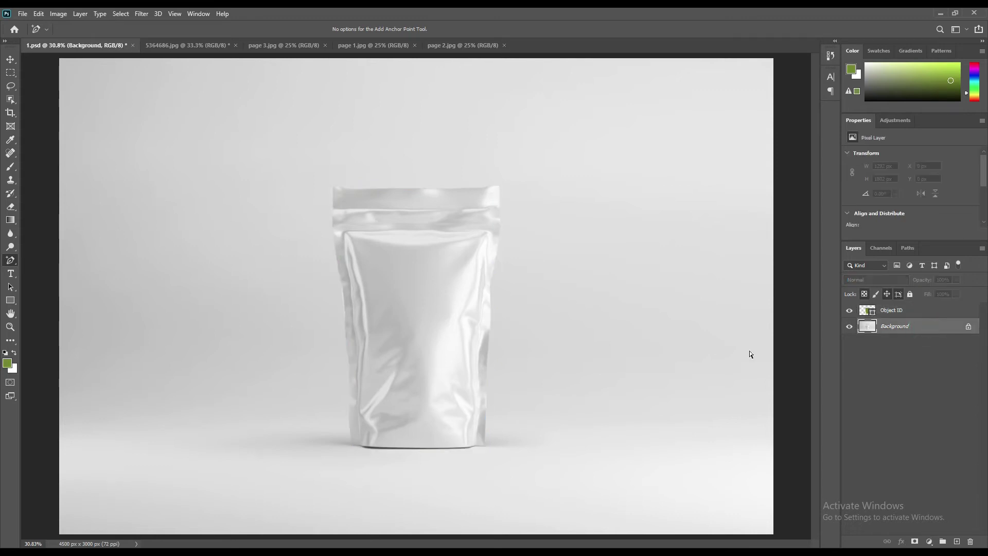
left_click(19, 298)
- Draw a green rectangle over the pouch, convert it to a smart object, and set 38% opacity
left_click_drag(327, 182, 504, 451)
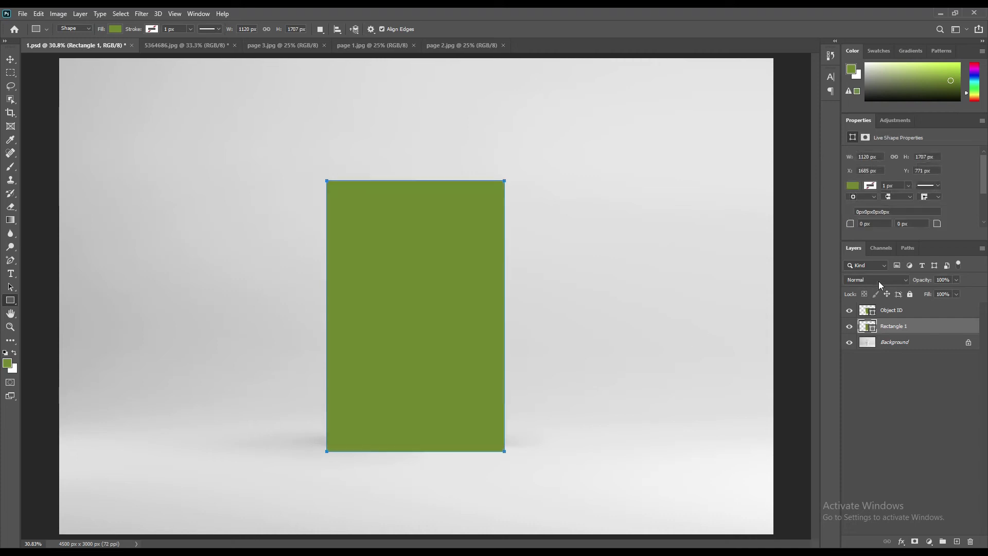
right_click(894, 327)
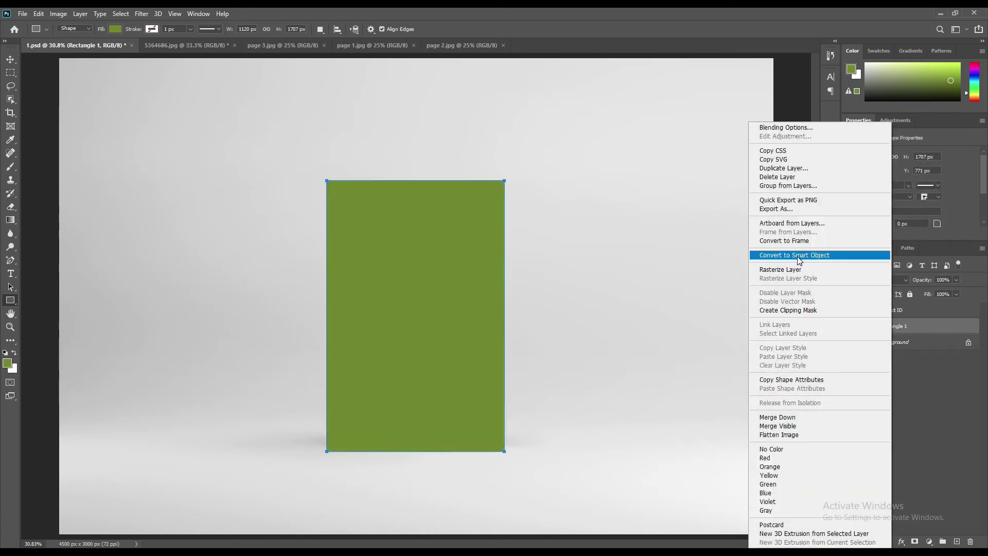
left_click(818, 261)
left_click_drag(923, 280, 912, 284)
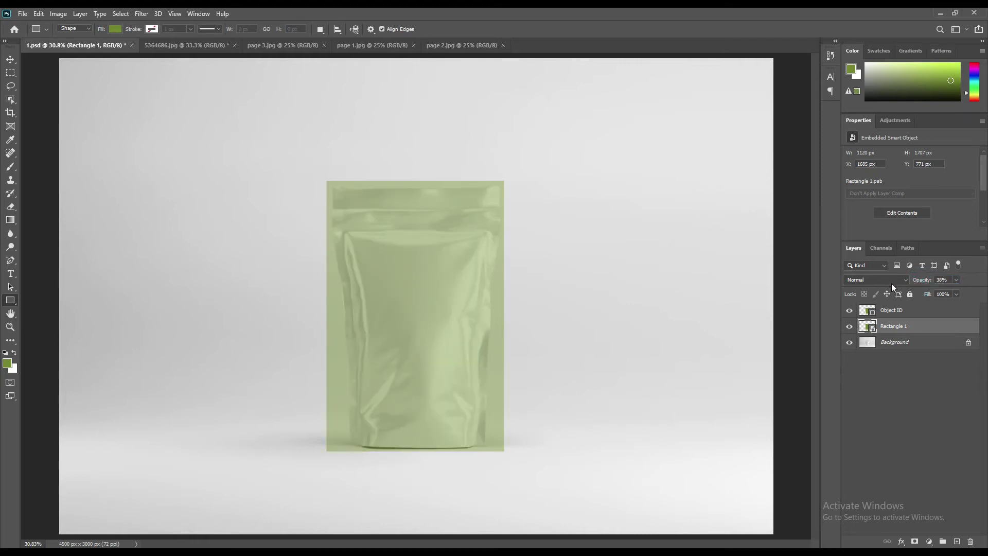
key("ctrl+t")
- Switch the green rectangle's transform to Warp with the Default grid
right_click(412, 250)
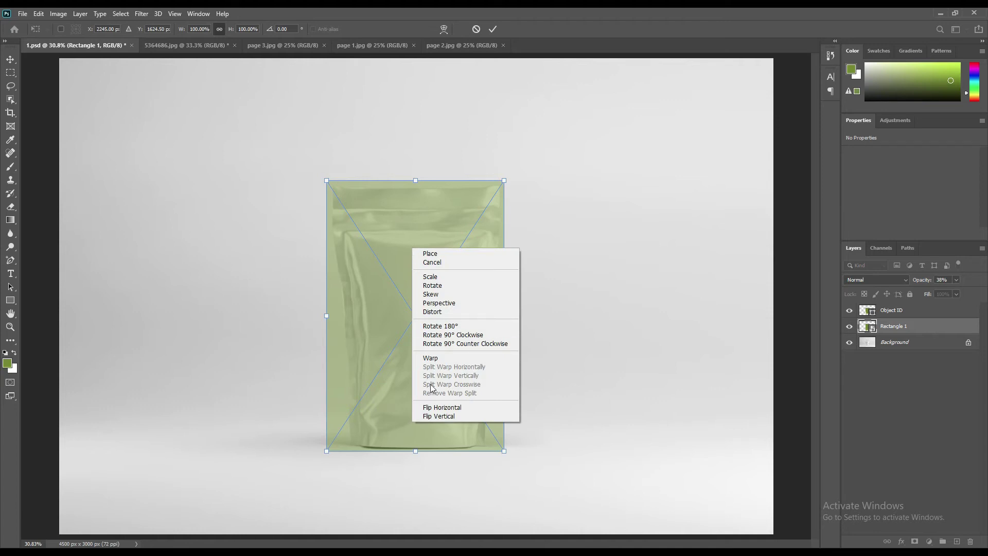
left_click(445, 358)
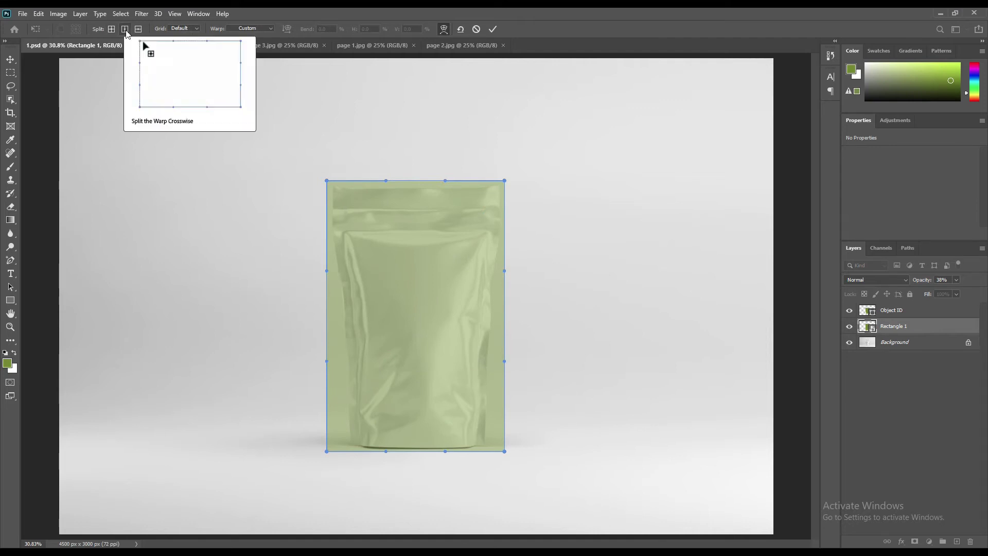
left_click(183, 29)
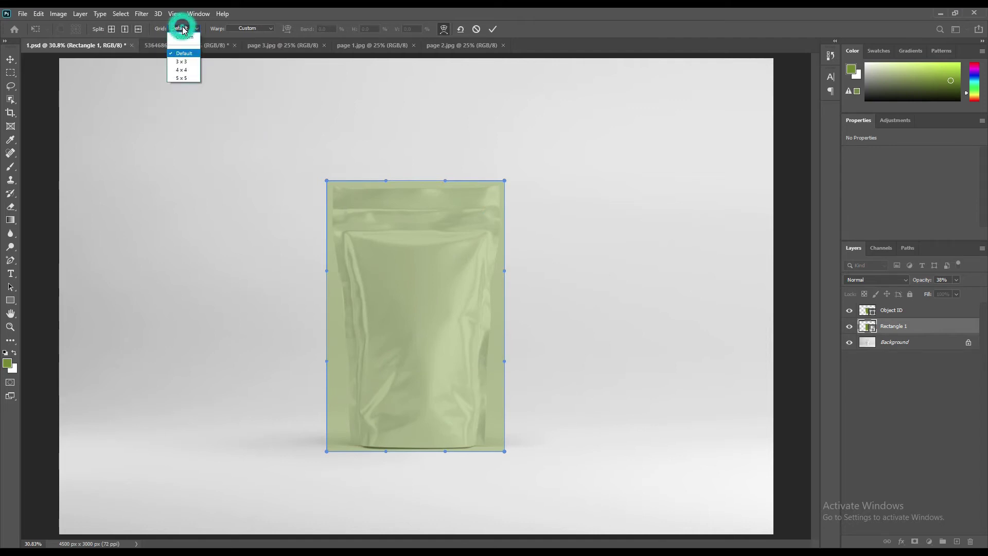
left_click(183, 78)
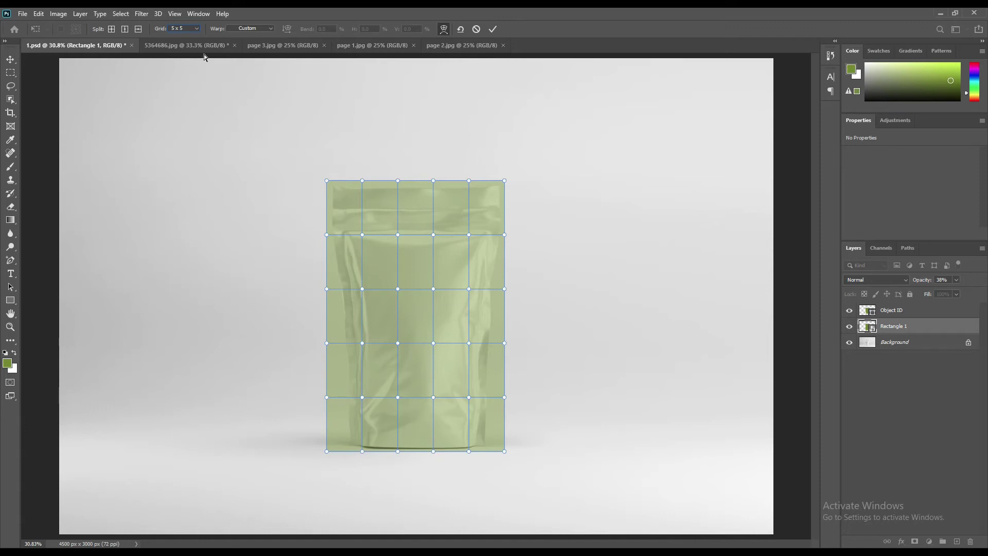
left_click(185, 28)
left_click(184, 54)
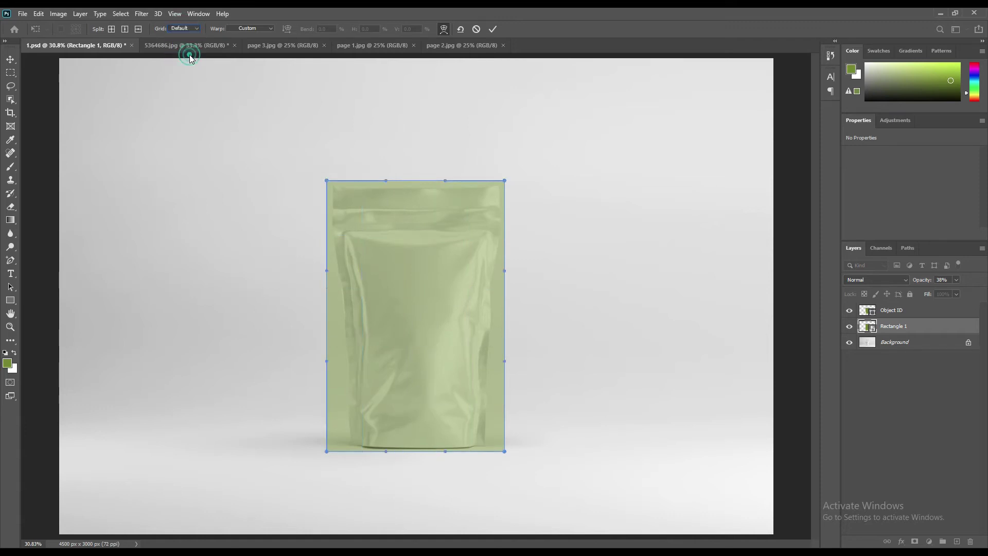
- Pull the warp corners and edges in to the pouch's tapered sides, curved top and base, then commit
left_click_drag(329, 454, 338, 449)
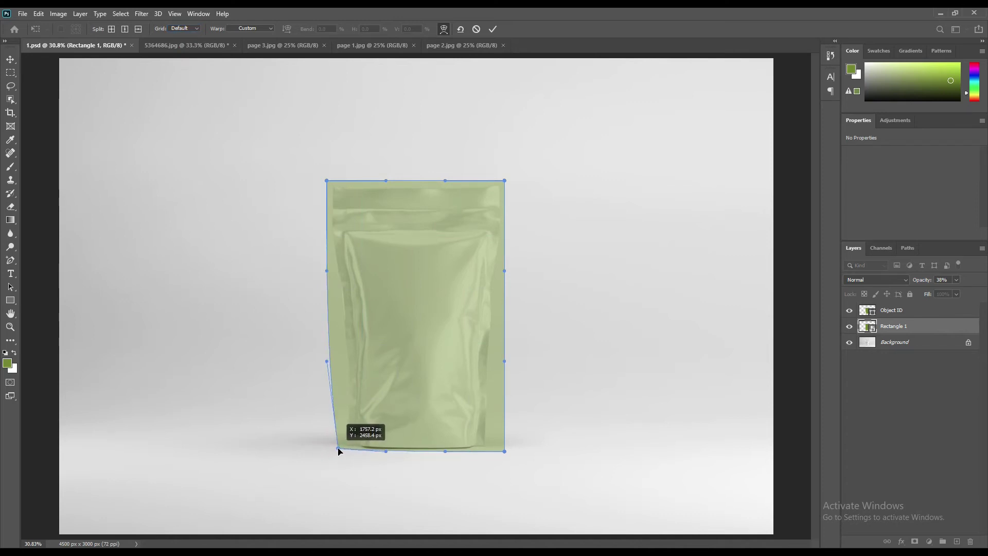
left_click_drag(327, 361, 341, 363)
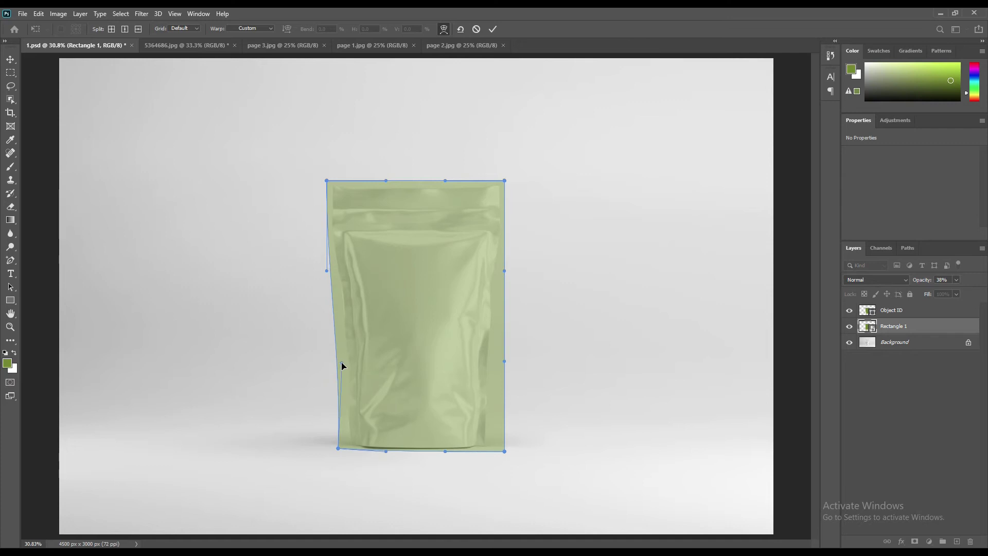
left_click_drag(504, 451, 492, 447)
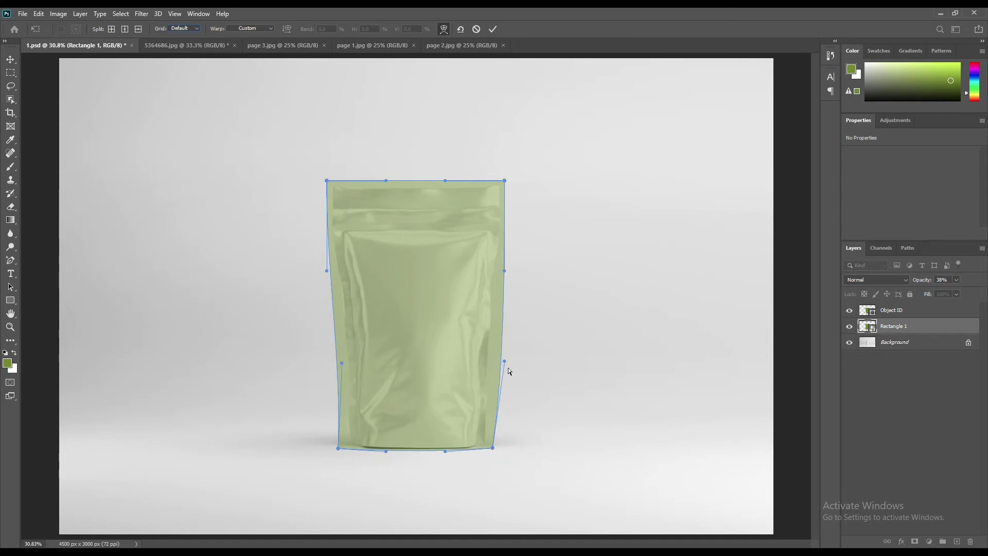
left_click_drag(502, 362, 488, 362)
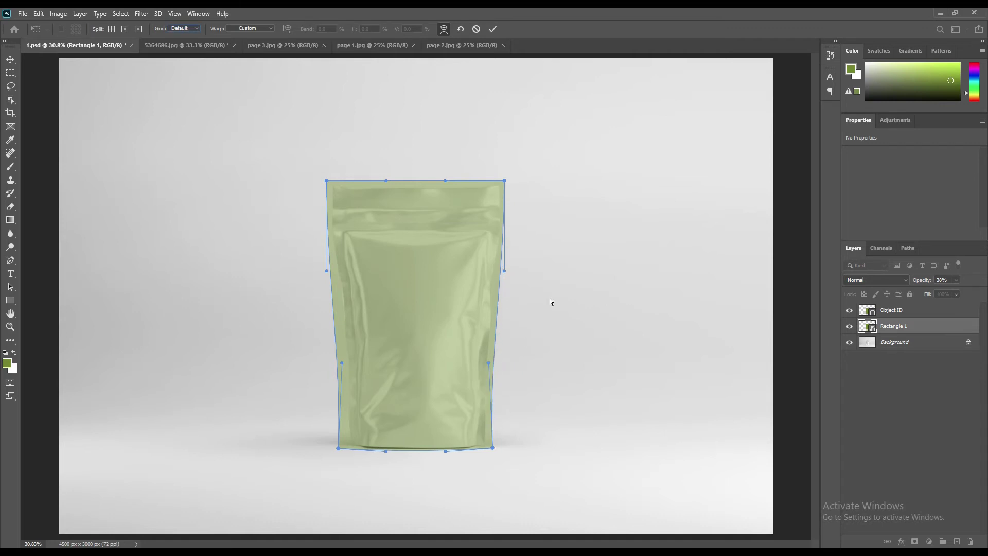
left_click_drag(387, 184, 384, 188)
left_click_drag(446, 183, 446, 184)
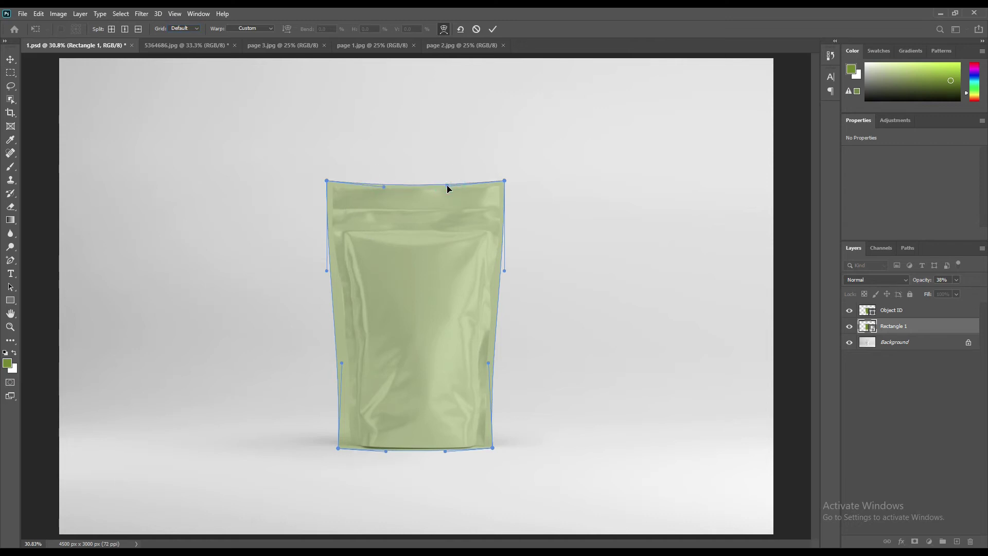
left_click_drag(445, 453, 441, 455)
left_click_drag(341, 445, 341, 445)
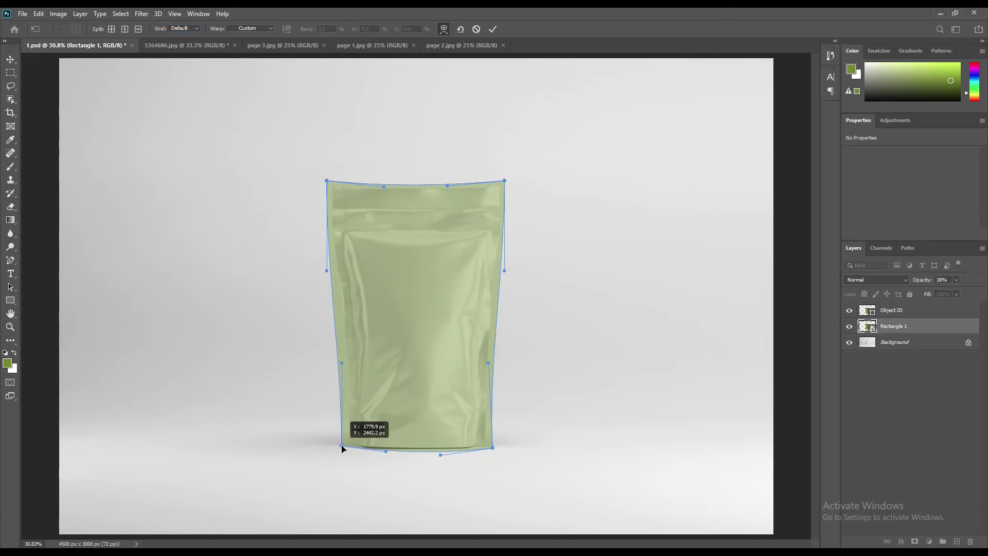
left_click(493, 28)
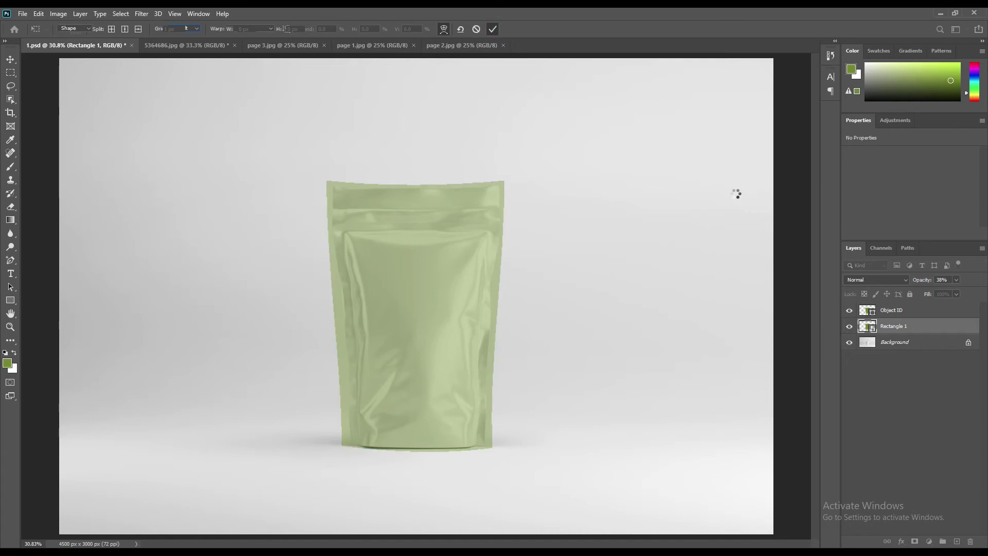
- Raise Rectangle 1 to 100% opacity and mask it to the Object ID pouch outline
left_click_drag(922, 278, 956, 279)
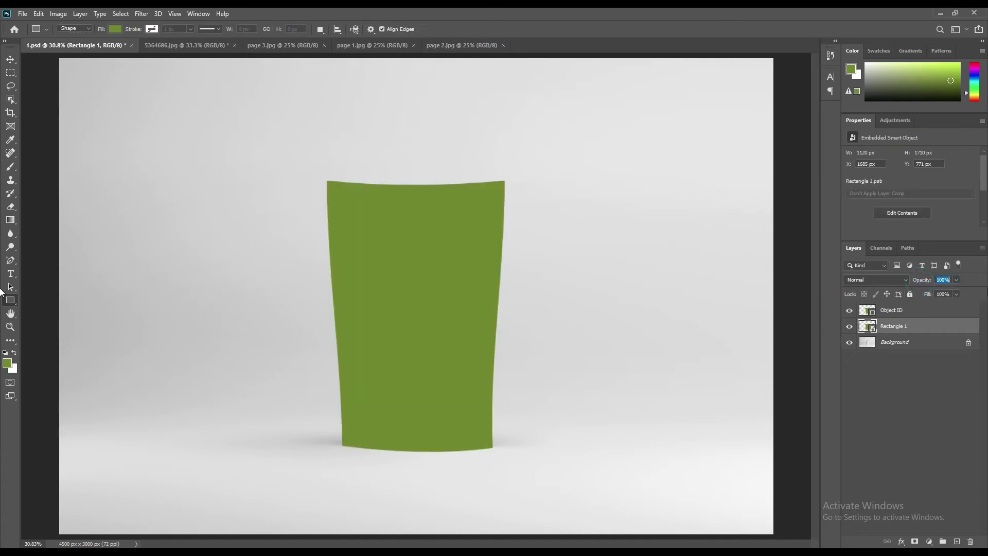
left_click(869, 311, "ctrl")
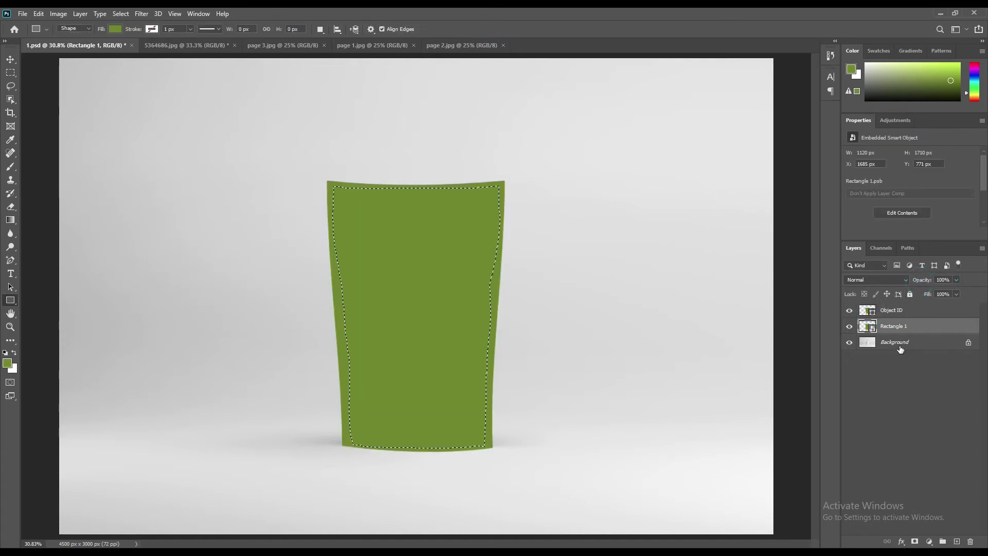
left_click(915, 541)
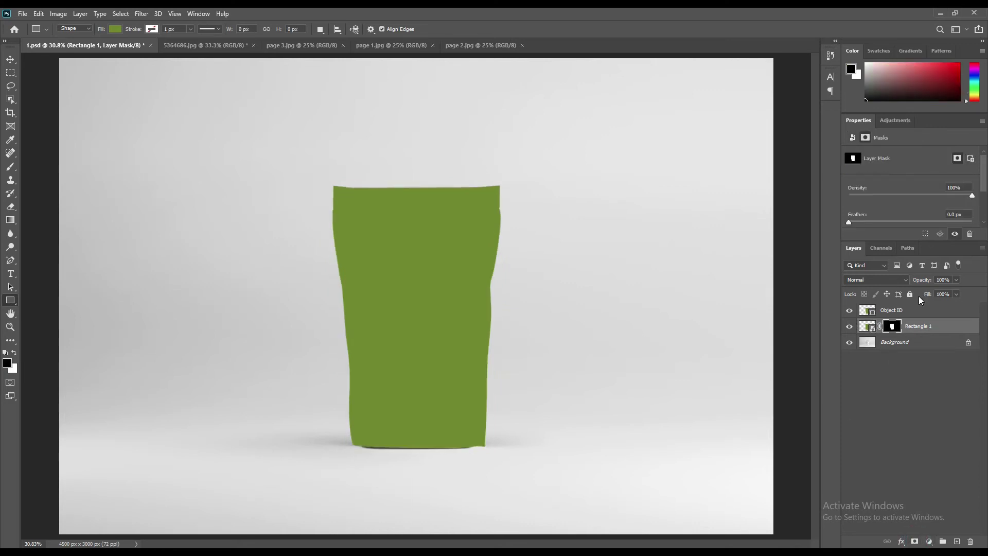
left_click_drag(916, 280, 966, 289)
- Copy the masked pouch area from the Background into a new Layer 1
left_click(891, 326, "ctrl")
left_click(895, 344)
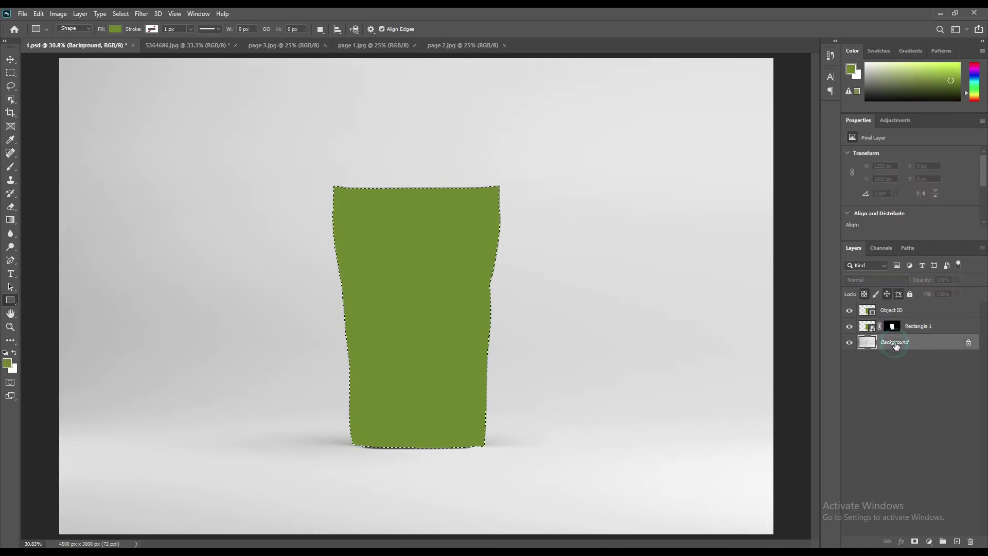
key("ctrl+j")
- Move Layer 1 above Rectangle 1 and duplicate it
left_click_drag(895, 345, 896, 325)
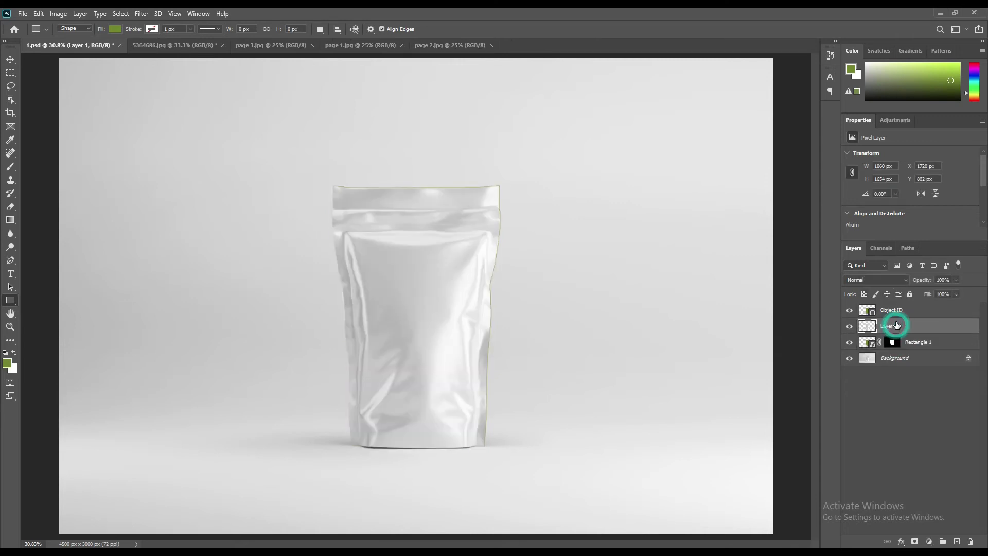
left_click(11, 59)
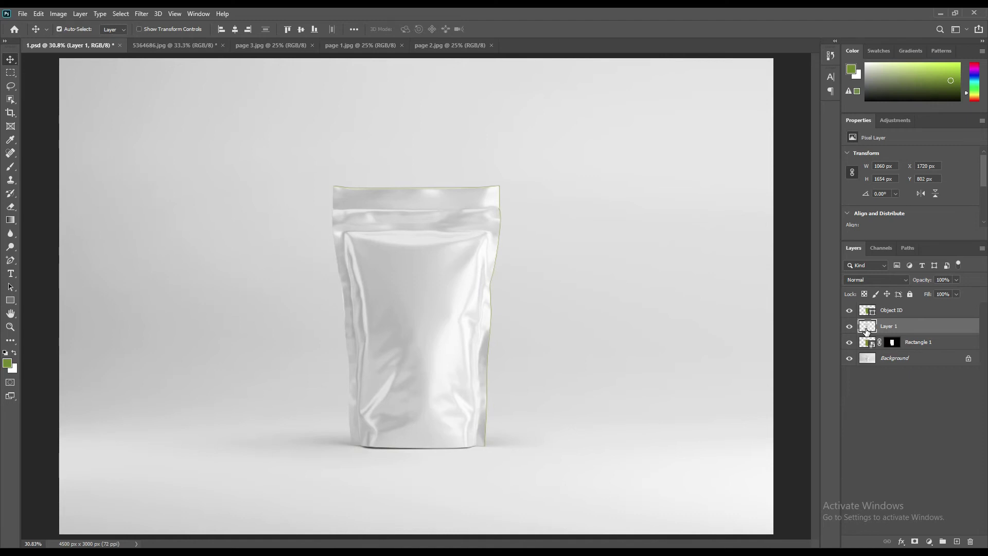
key("ctrl+j")
key("ctrl+j")
- Rename the three stacked pouch layers Light, Midtone and Shadow
double_click(895, 326)
type("Light")
key("Return")
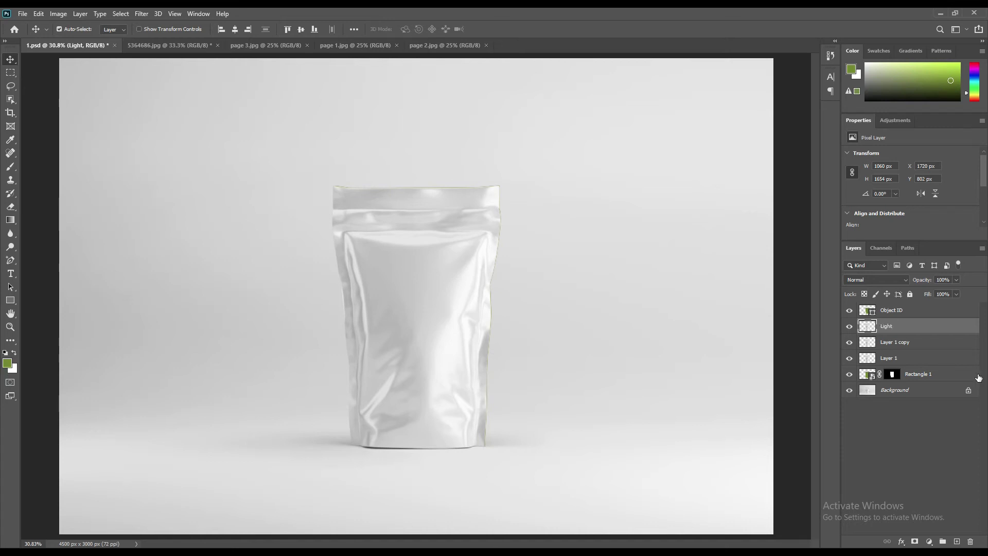
double_click(897, 342)
type("M")
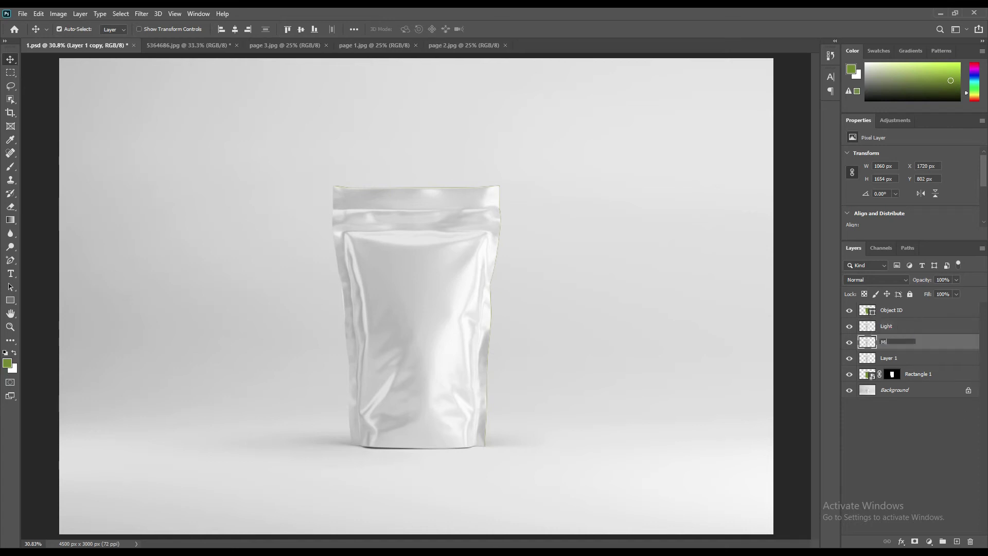
type("idtone")
key("Return")
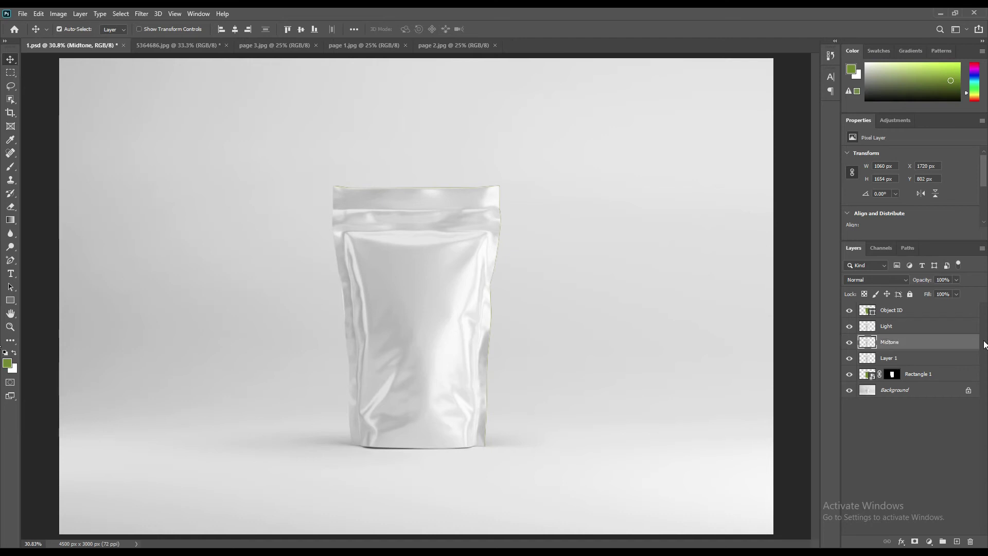
double_click(889, 358)
type("S")
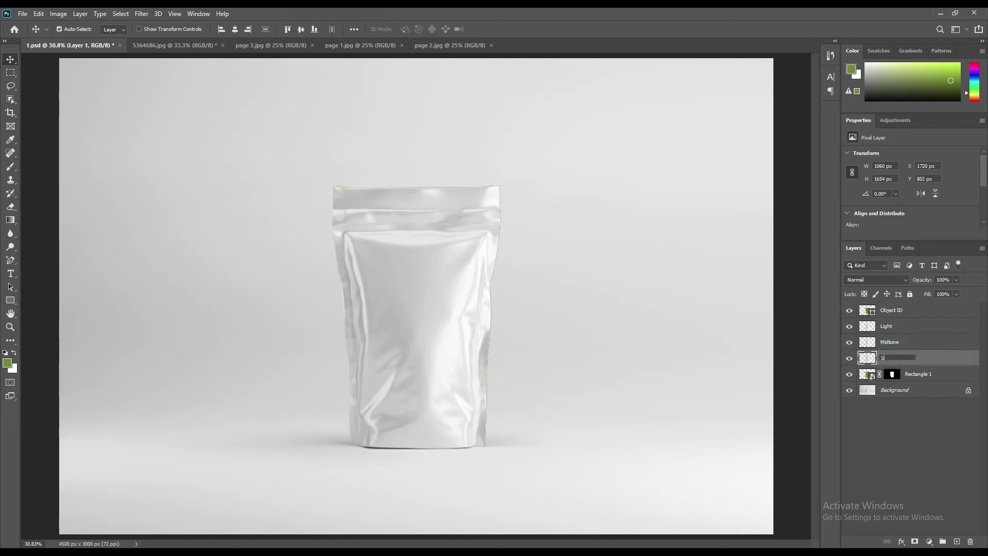
type("hadow")
key("Return")
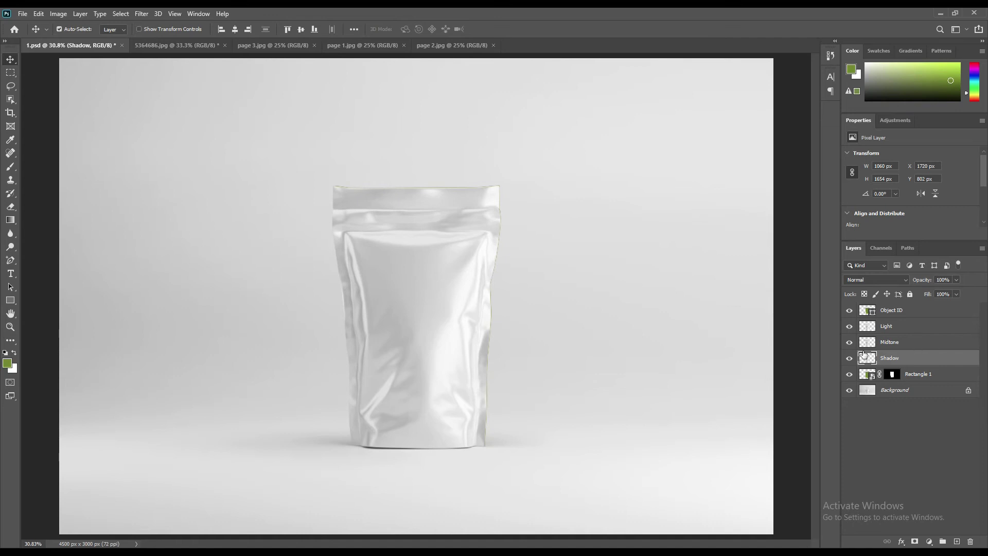
- Hide Light and Midtone, and set the Shadow layer's blend mode to Linear Burn
left_click(849, 326)
left_click(850, 342)
left_click(890, 280)
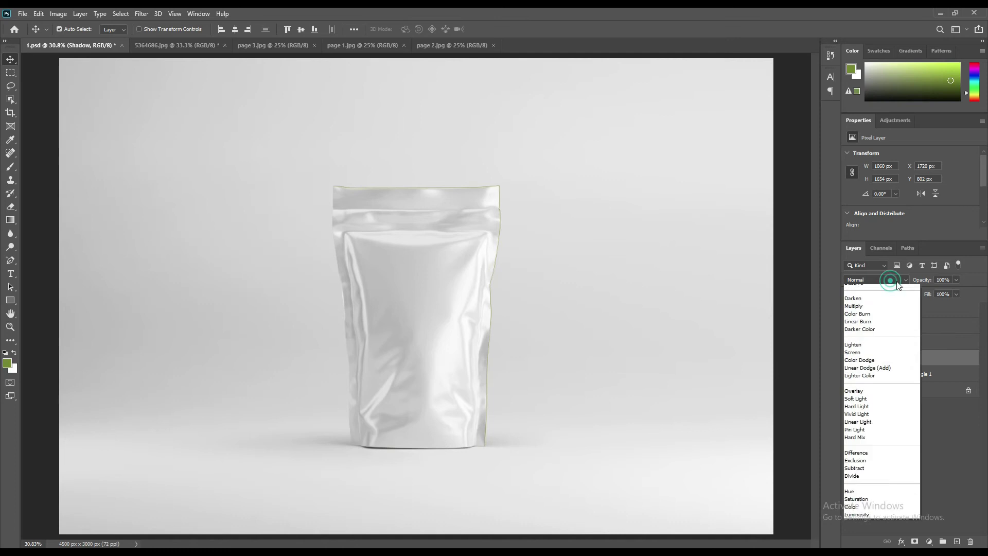
left_click(868, 335)
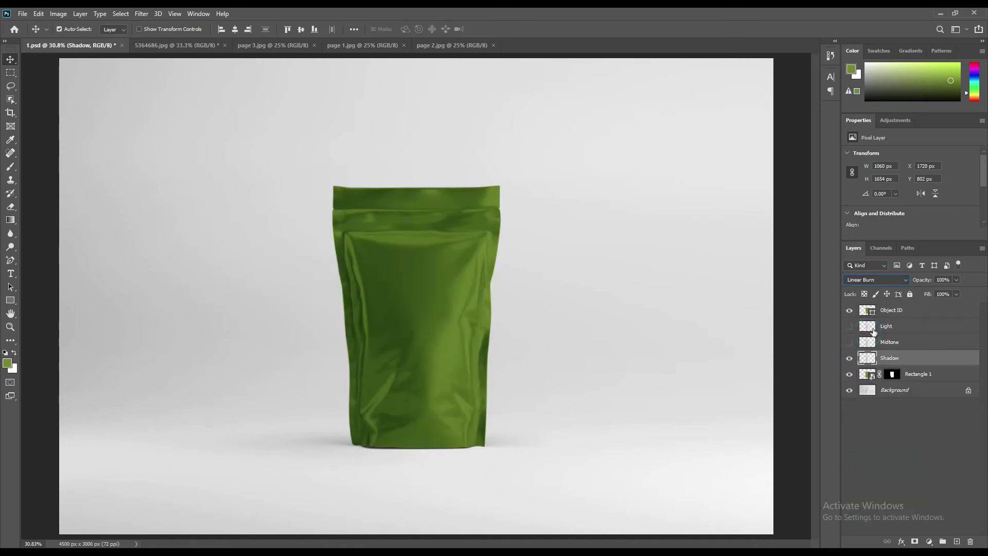
- Show Midtone again and set its blend mode to Linear Dodge (Add)
left_click(849, 341)
left_click(908, 342)
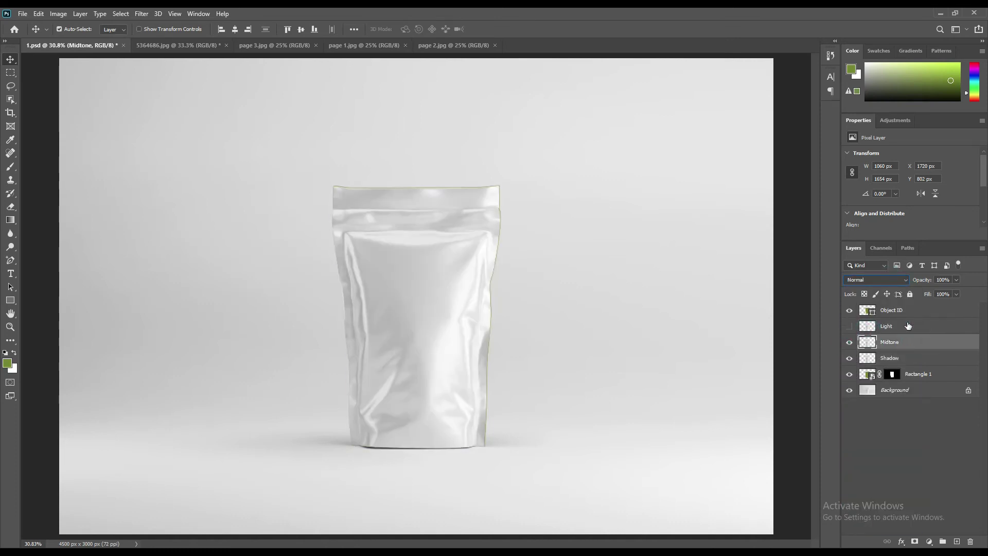
left_click(890, 279)
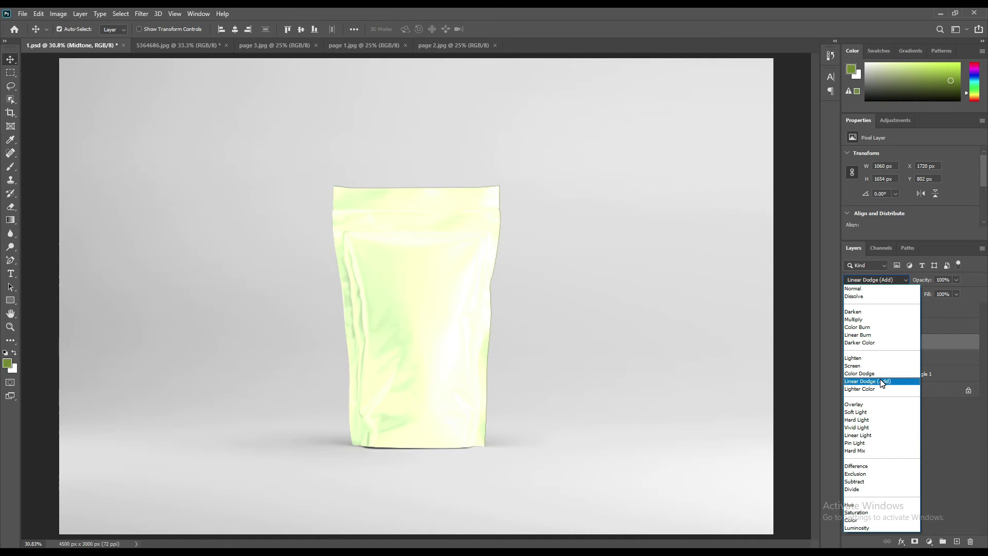
left_click(880, 383)
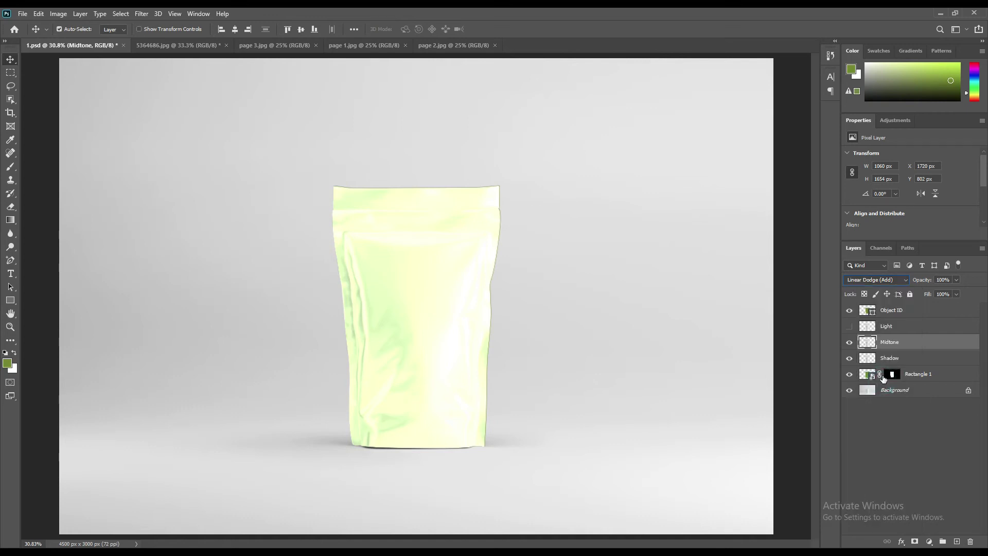
- Apply Levels to Midtone with input black 181 and output white 82
left_click(60, 15)
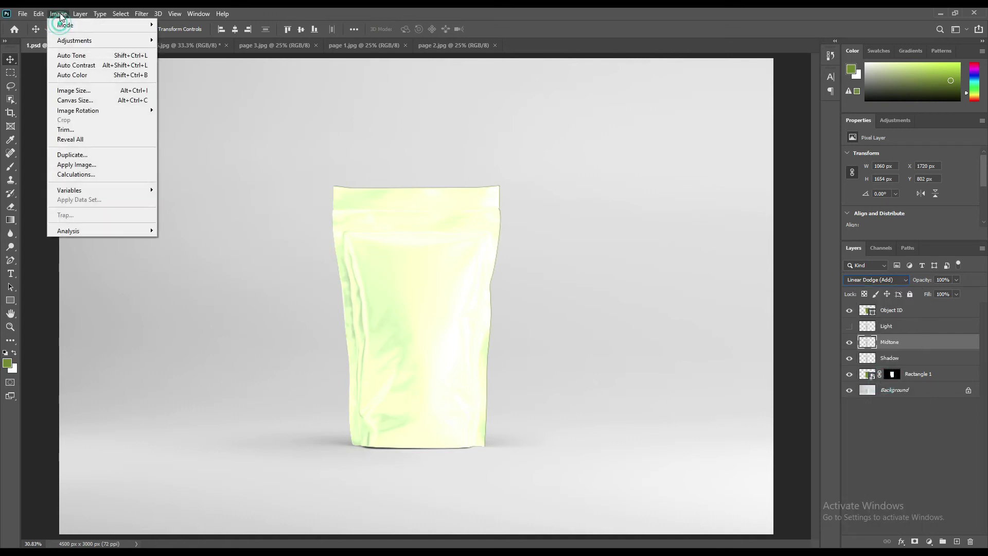
mouse_move(105, 43)
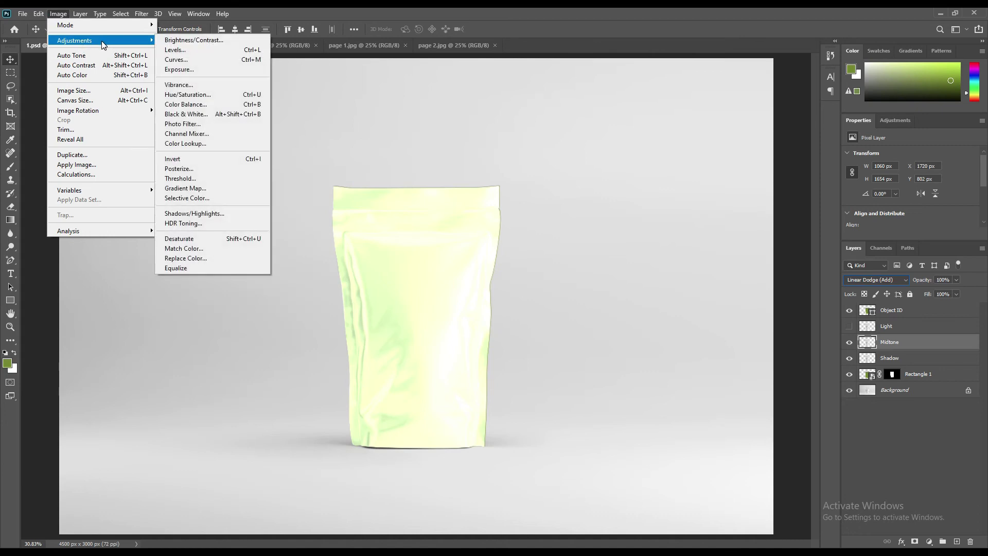
left_click(180, 54)
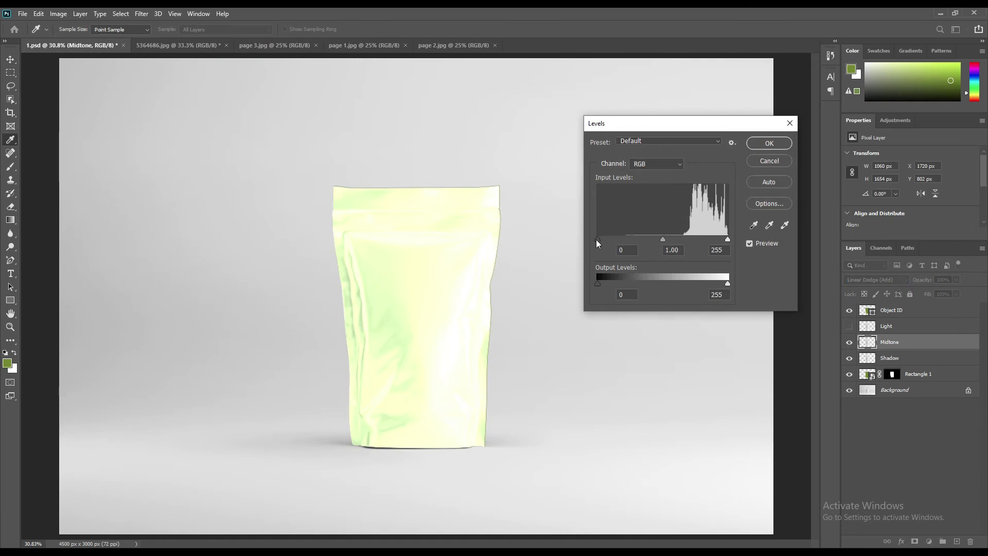
left_click_drag(599, 239, 690, 240)
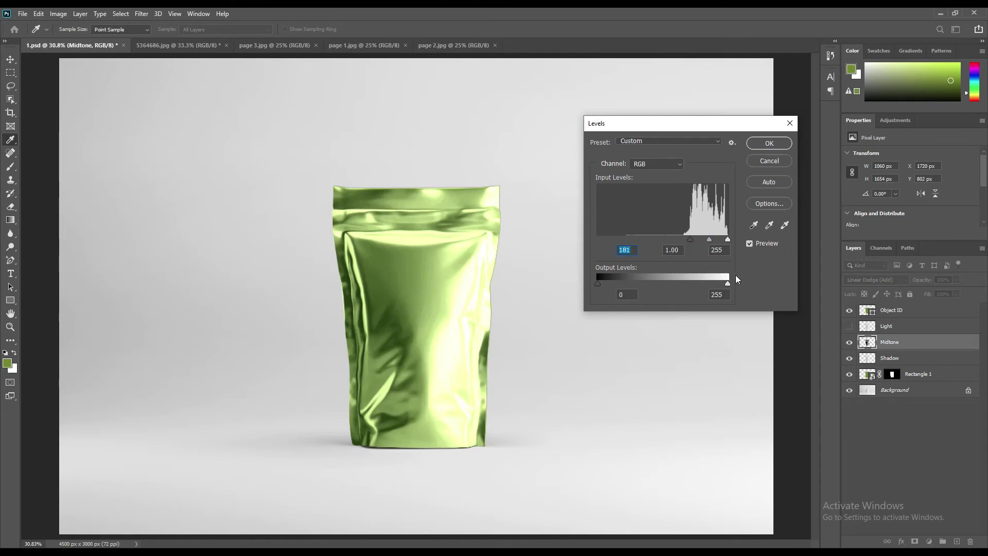
left_click_drag(727, 282, 639, 284)
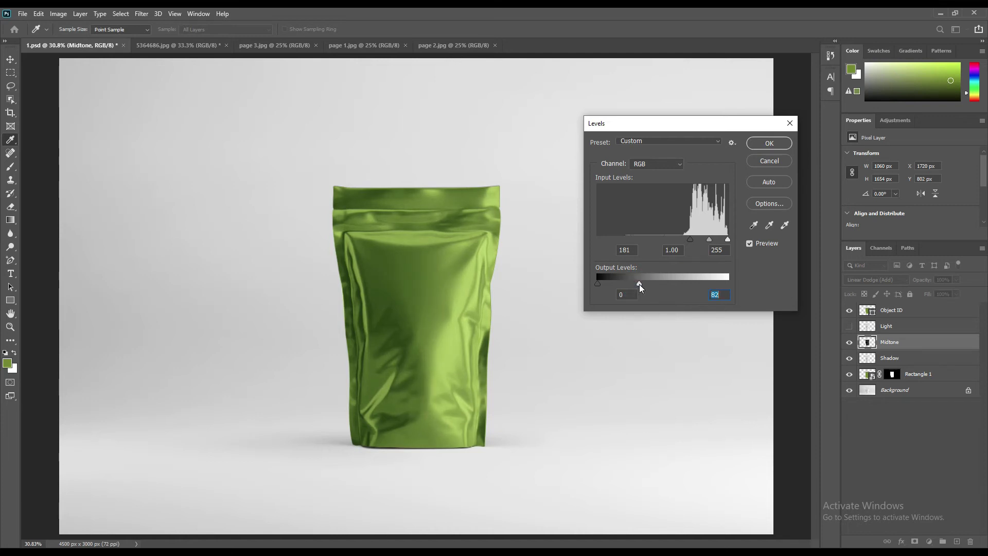
left_click(760, 146)
- Toggle Midtone to compare, then show the Light layer again and select it
left_click(849, 342)
left_click(849, 343)
left_click(898, 341)
left_click(905, 327)
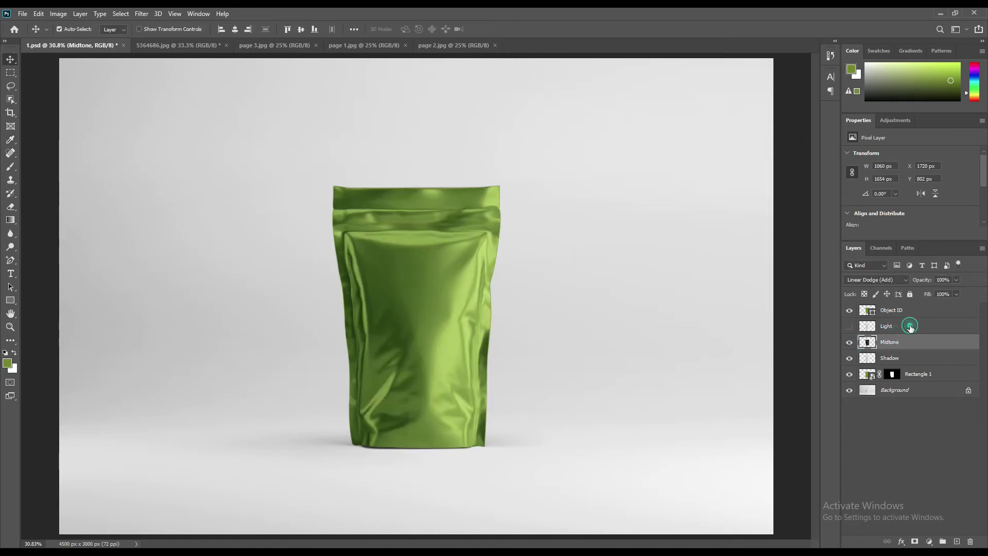
left_click(850, 326)
left_click(903, 326)
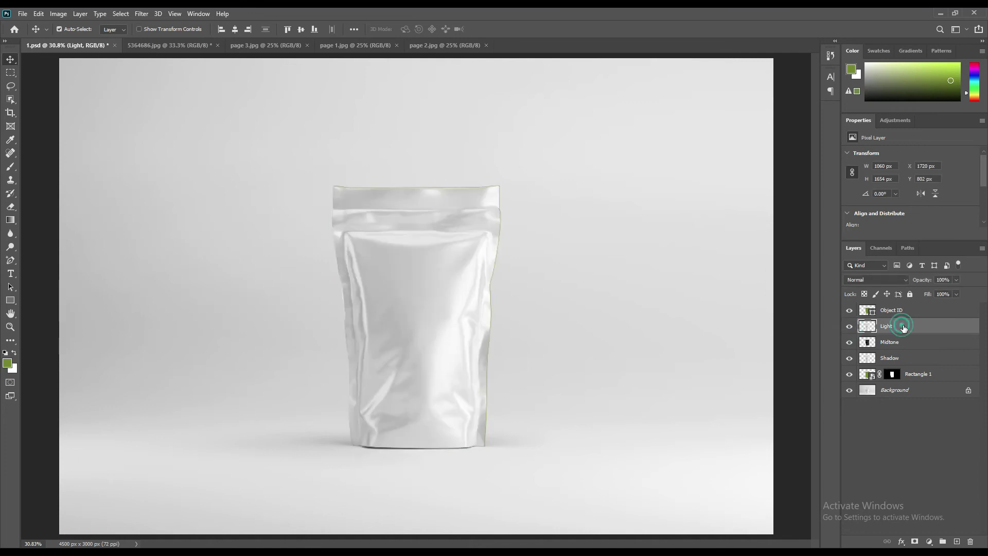
- Blend Light in Screen, apply Levels with input black 221, then group Light, Midtone and Shadow
left_click(884, 279)
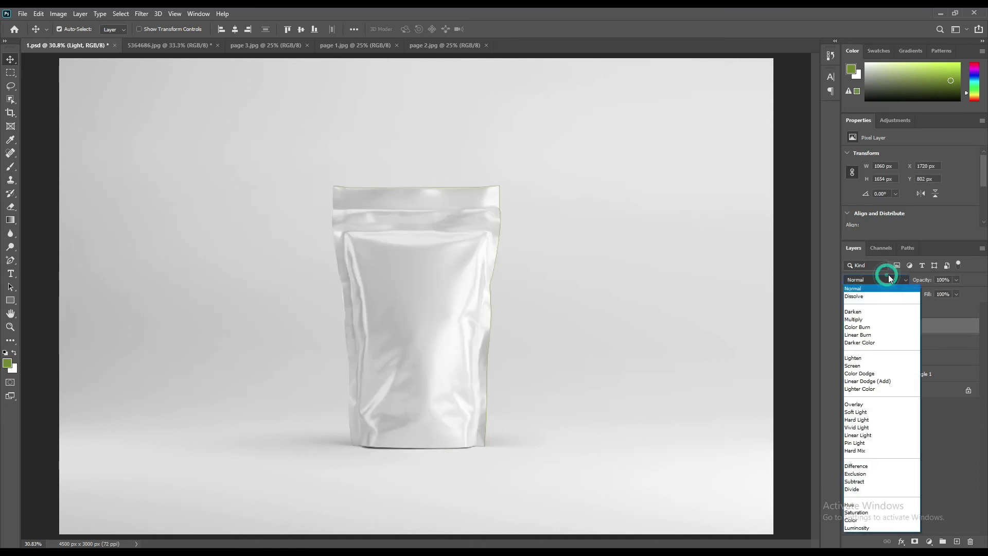
left_click(860, 365)
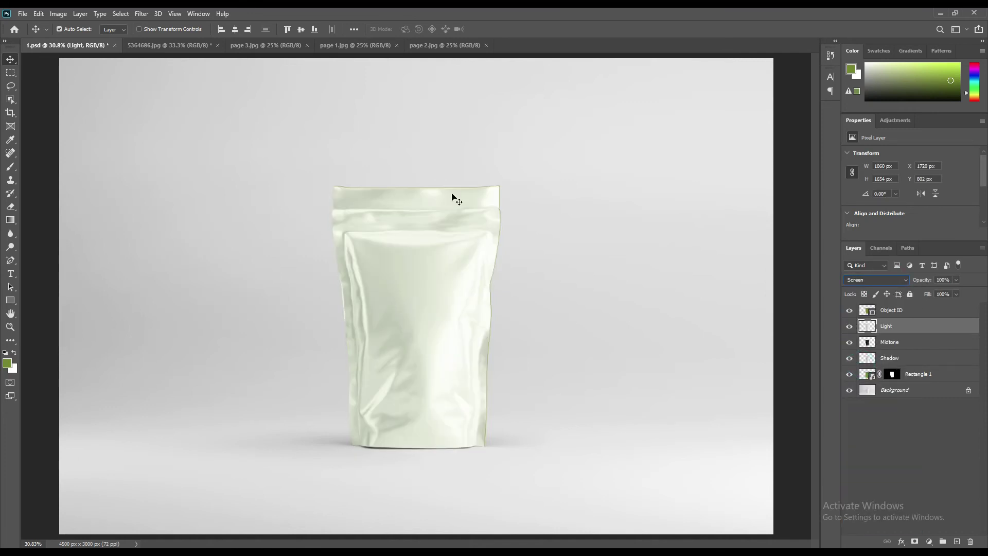
left_click(59, 13)
mouse_move(94, 41)
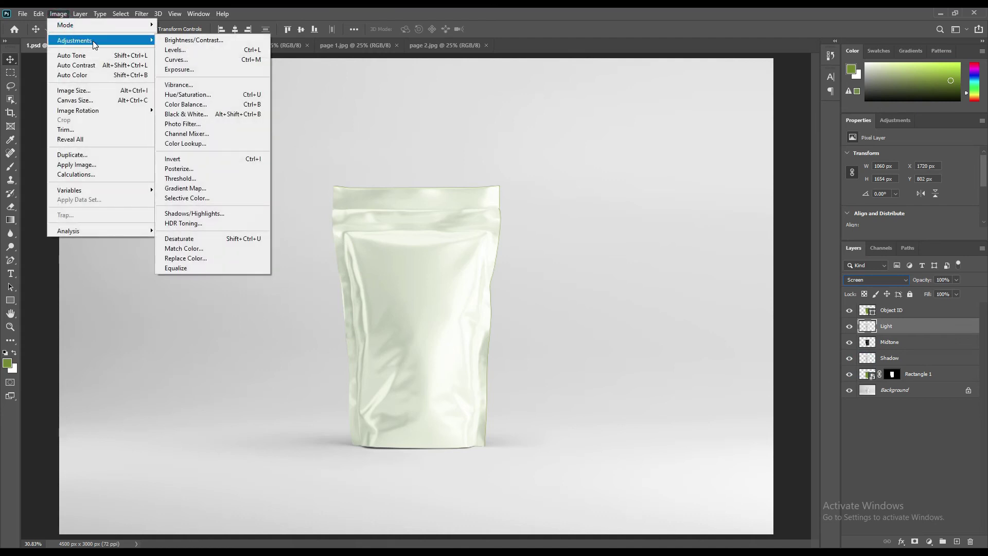
left_click(170, 50)
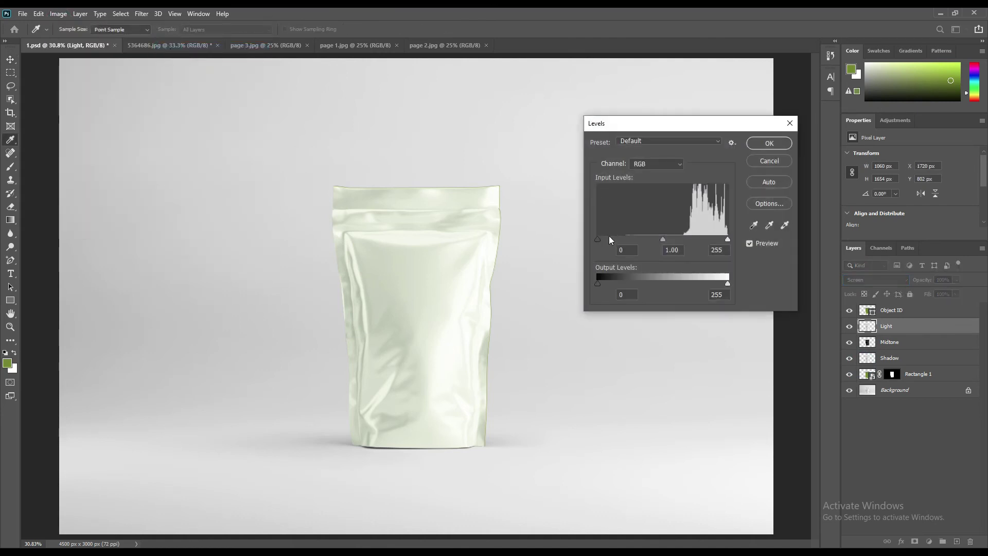
left_click_drag(597, 239, 708, 239)
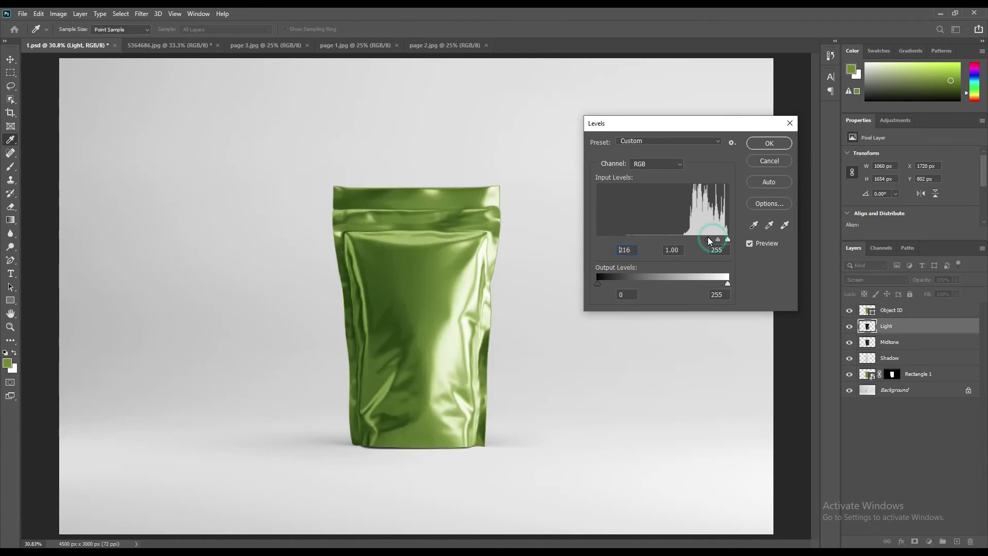
left_click_drag(726, 284, 708, 286)
left_click_drag(707, 240, 711, 247)
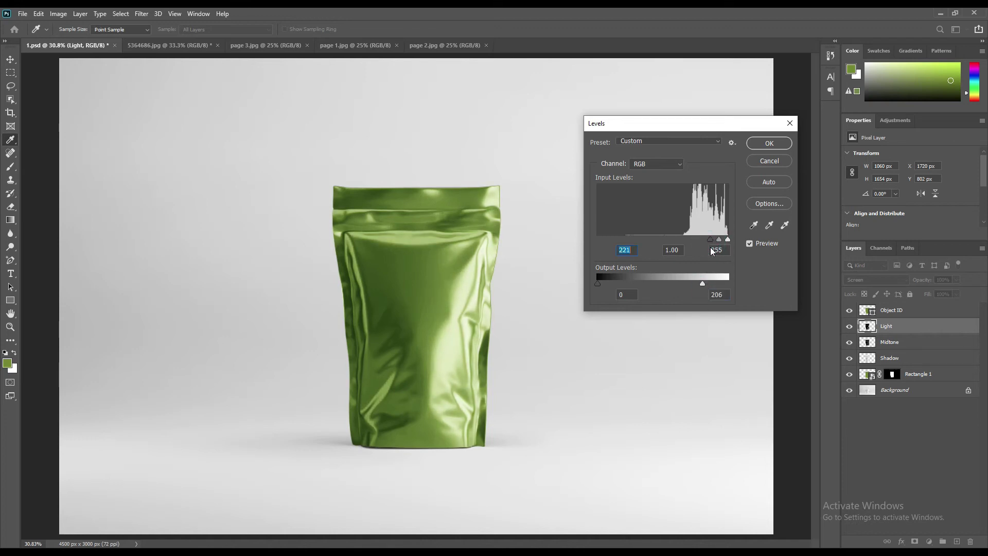
left_click_drag(703, 286, 707, 287)
left_click(769, 143)
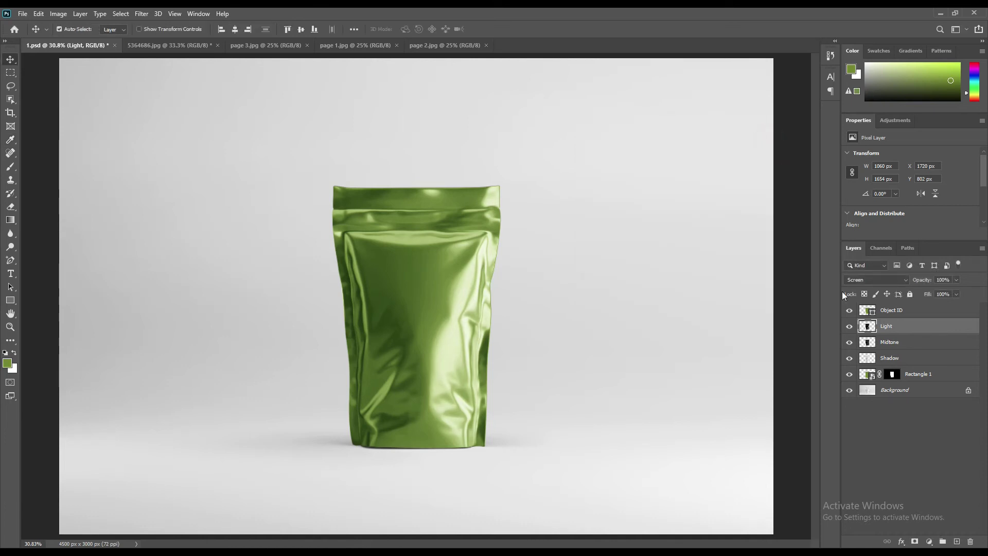
left_click(909, 356, "shift")
left_click_drag(908, 356, 943, 542)
- Rename Group 1 to FX and deselect the layers
double_click(888, 324)
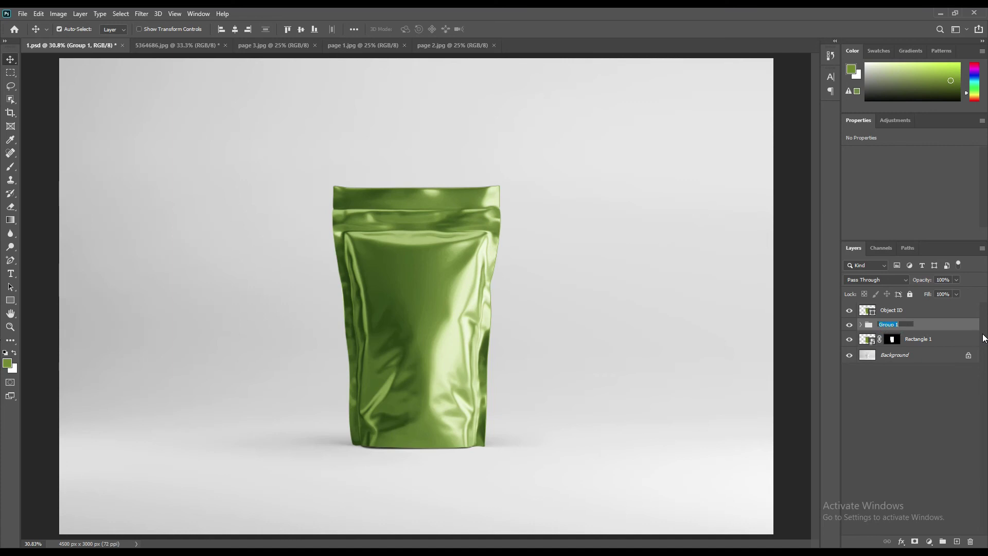
type("FX")
key("Return")
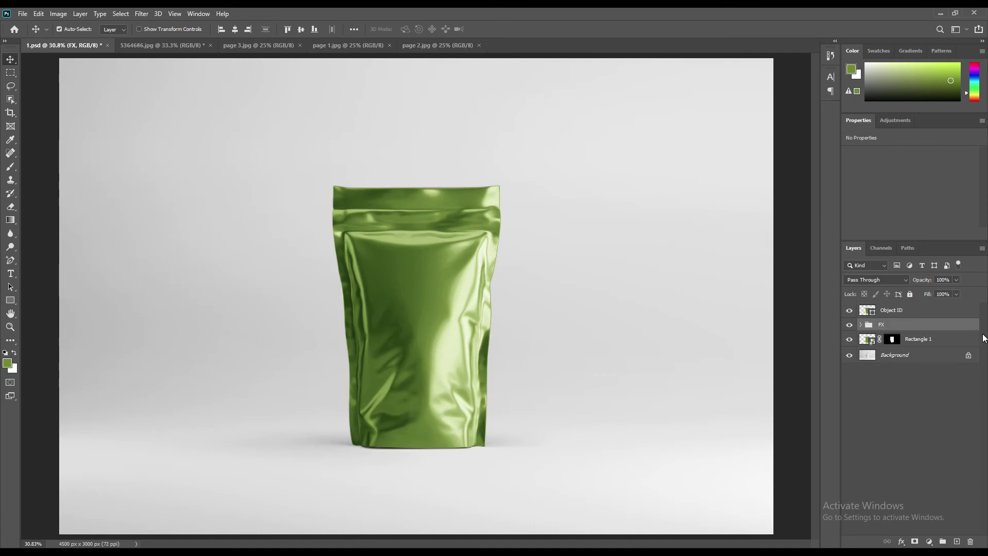
left_click(915, 391)
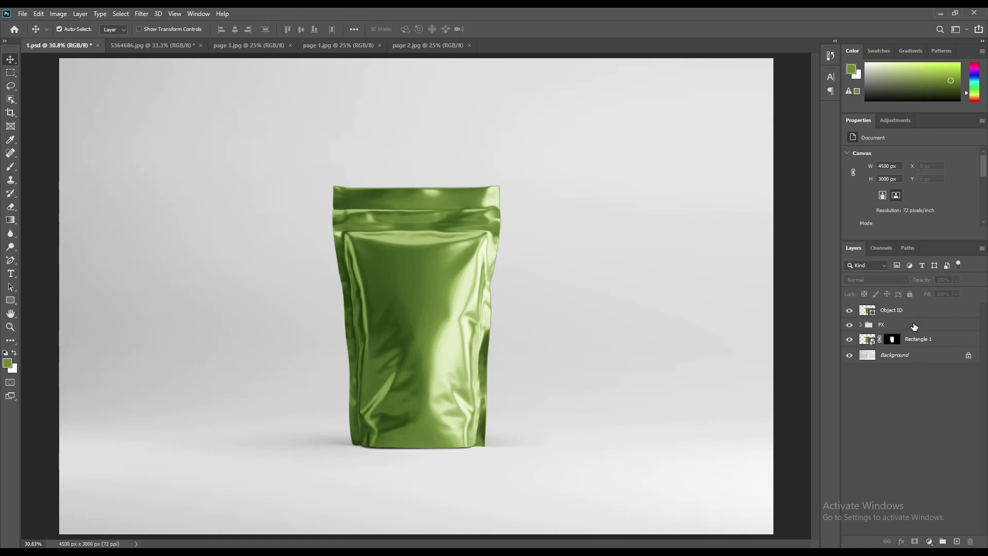
- Give the Rectangle 1 layer a red colour label
right_click(941, 337)
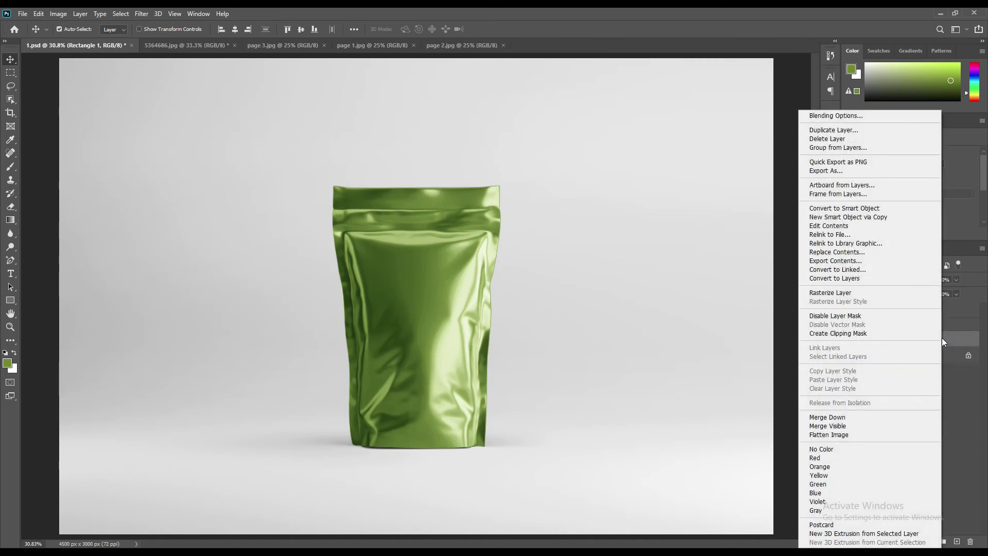
left_click(829, 458)
left_click(885, 397)
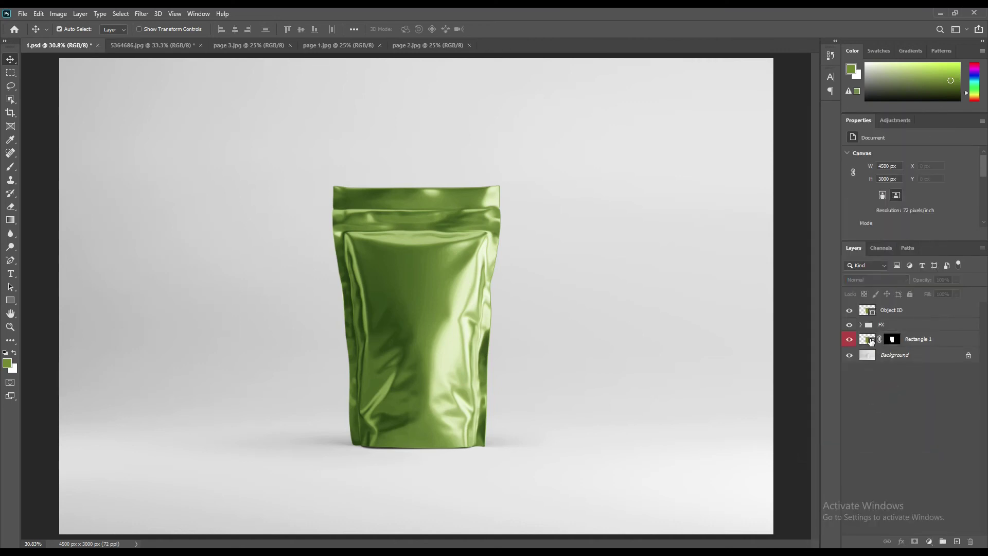
- Place the Matcha Tea poster inside Rectangle 1's smart object, scale it to fill, and save
double_click(867, 338)
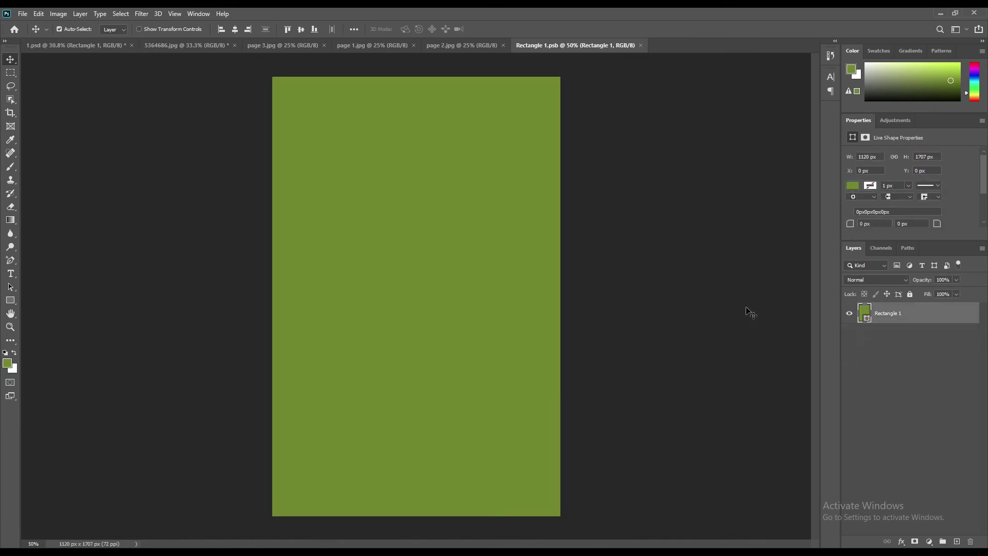
left_click(180, 48)
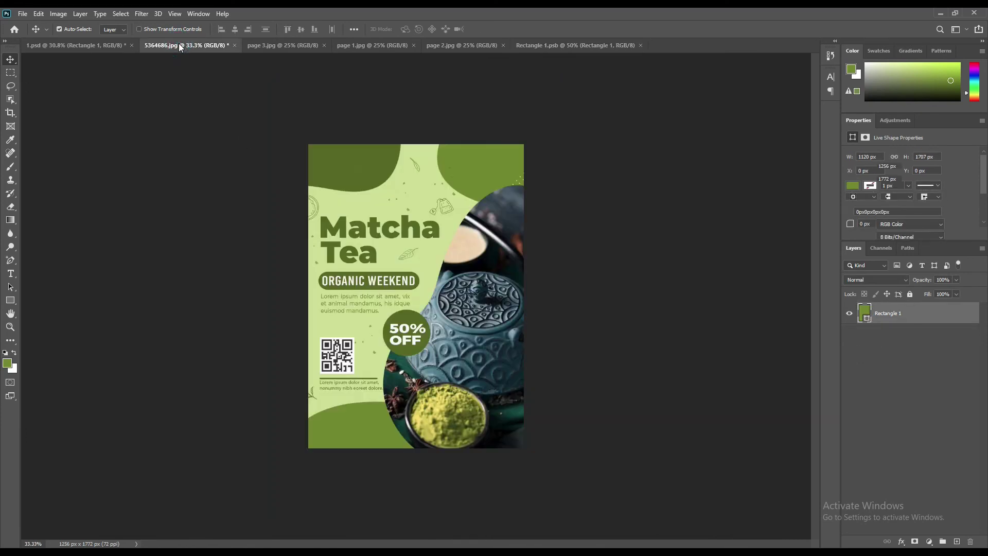
mouse_move(416, 249)
left_mouse_down()
mouse_move(538, 47)
mouse_move(411, 250)
left_mouse_up()
key("ctrl+t")
left_click_drag(571, 252, 529, 252)
left_click_drag(465, 254, 493, 281)
mouse_move(415, 474)
left_mouse_down()
mouse_move(415, 515)
mouse_move(421, 466)
mouse_move(433, 469)
left_mouse_up()
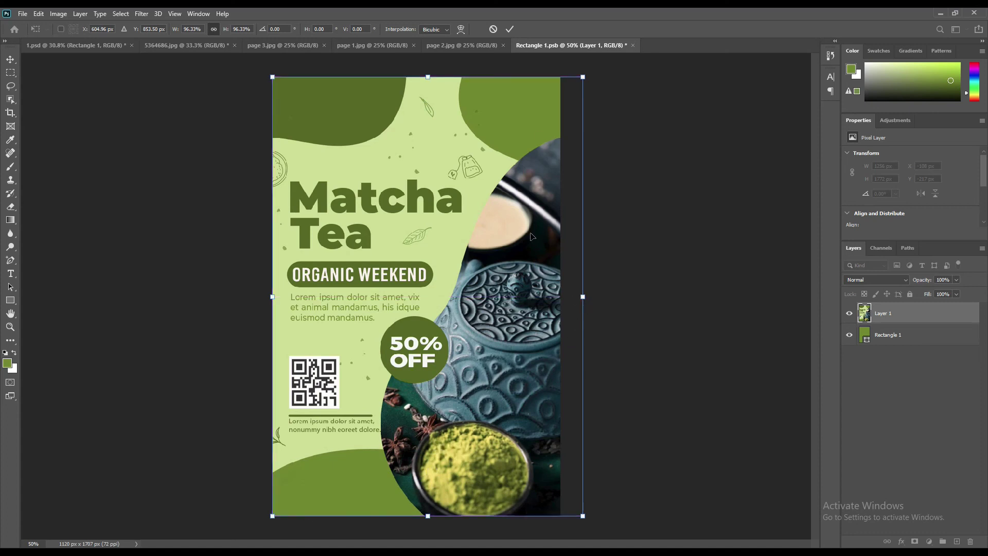
left_click(509, 29)
left_click(24, 14)
left_click(43, 128)
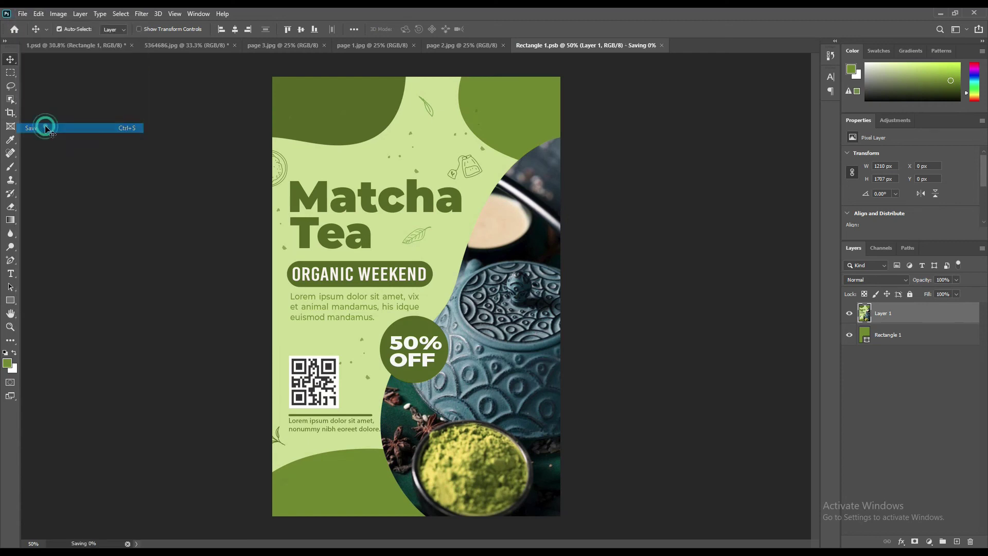
- Back in 1.psd, set the FX group's Light layer to 66% opacity, then select Background
left_click(86, 45)
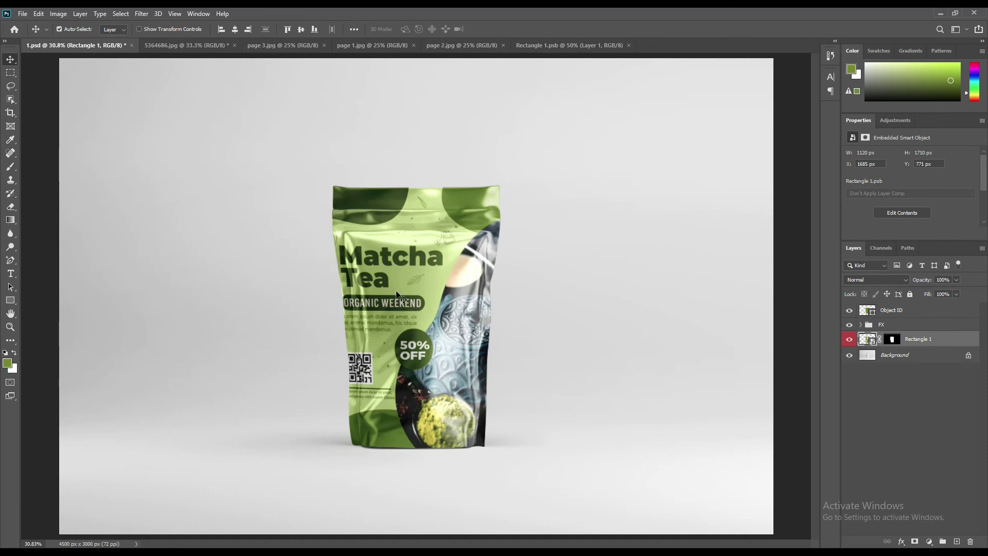
left_click(860, 324)
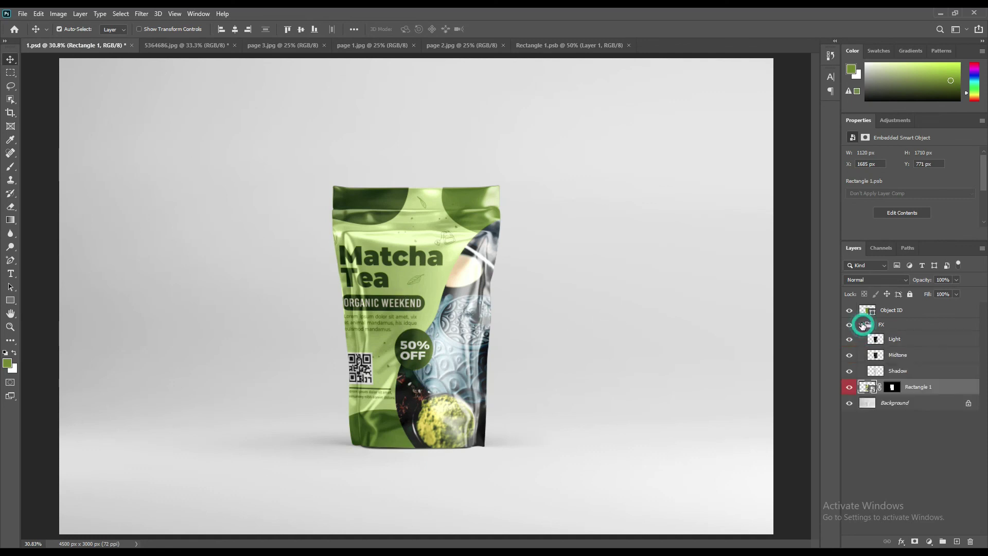
left_click(896, 340)
left_click_drag(918, 283, 921, 282)
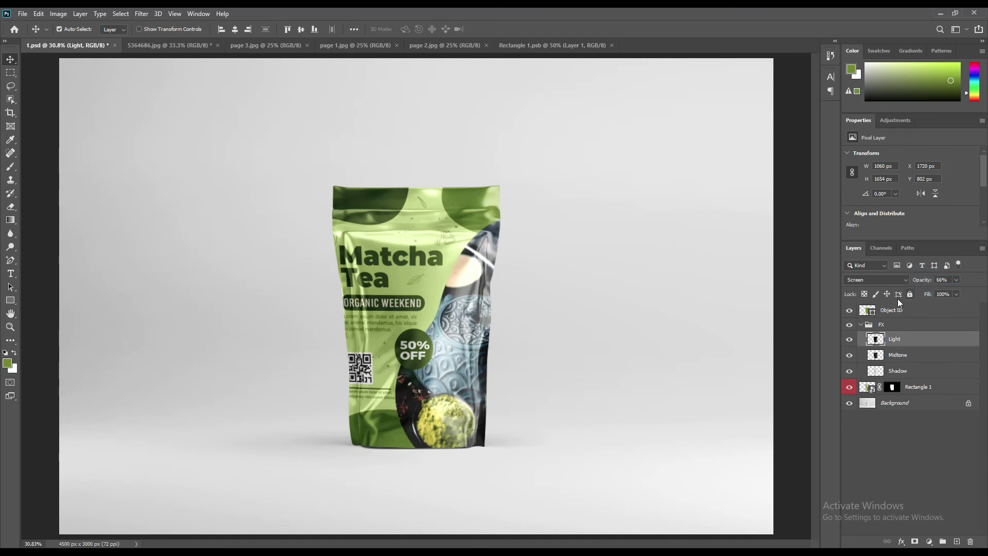
left_click(861, 325)
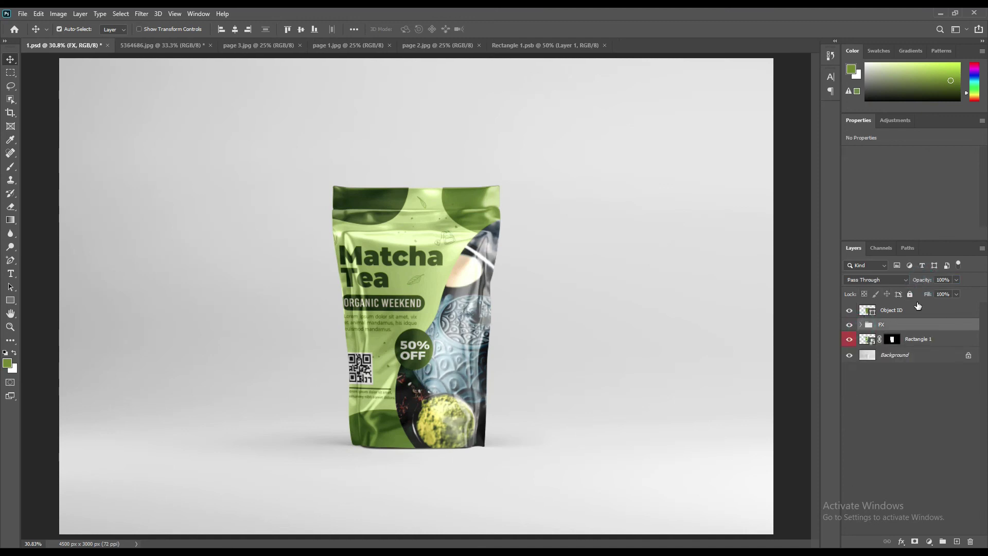
left_click(896, 356)
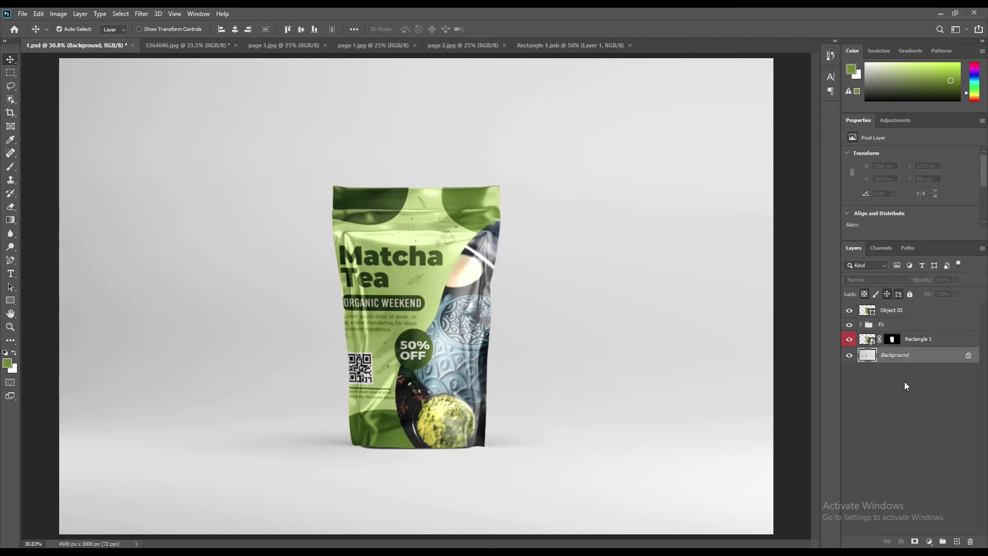
- Add a lime Solid Color fill layer above Background blended in Linear Burn
left_click(929, 542)
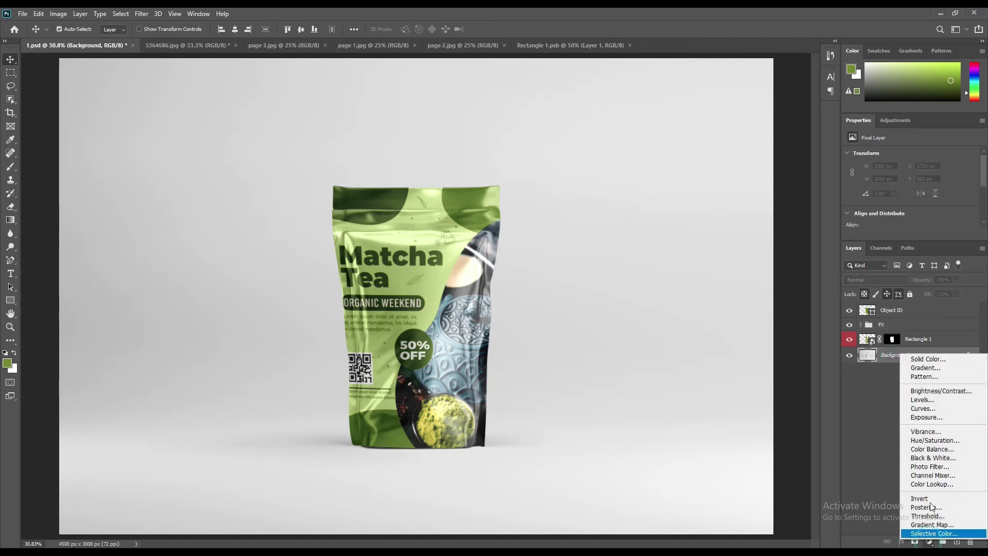
left_click(937, 360)
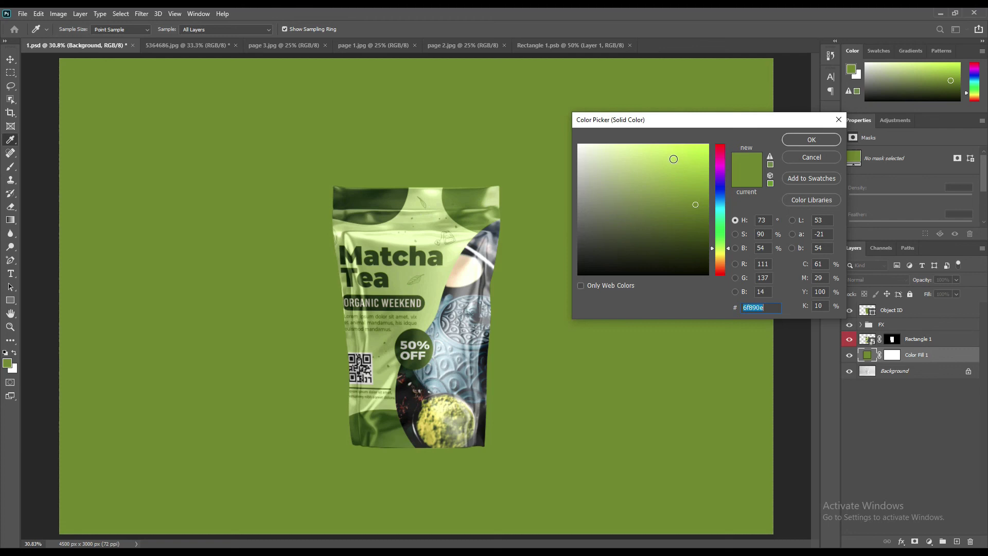
left_click(673, 148)
left_click(811, 138)
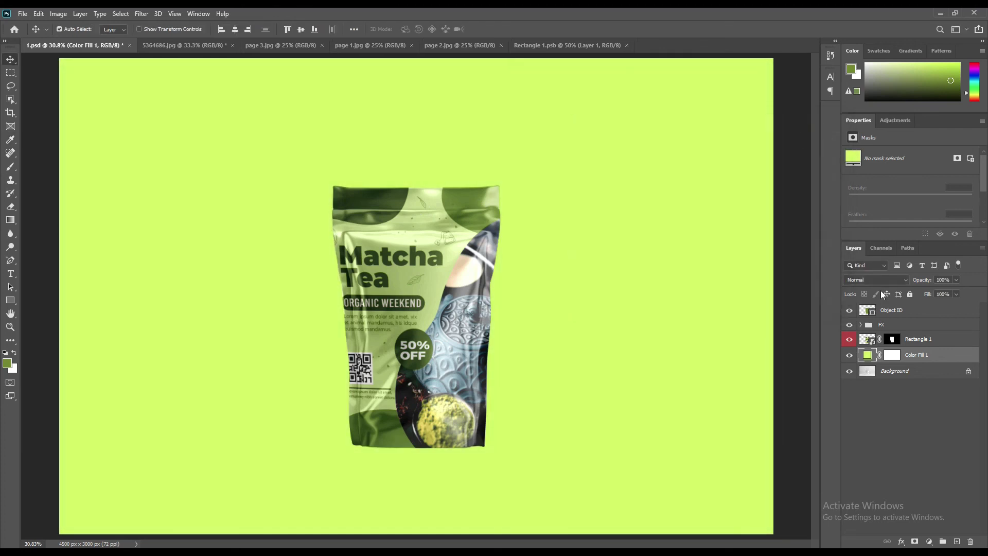
left_click(881, 280)
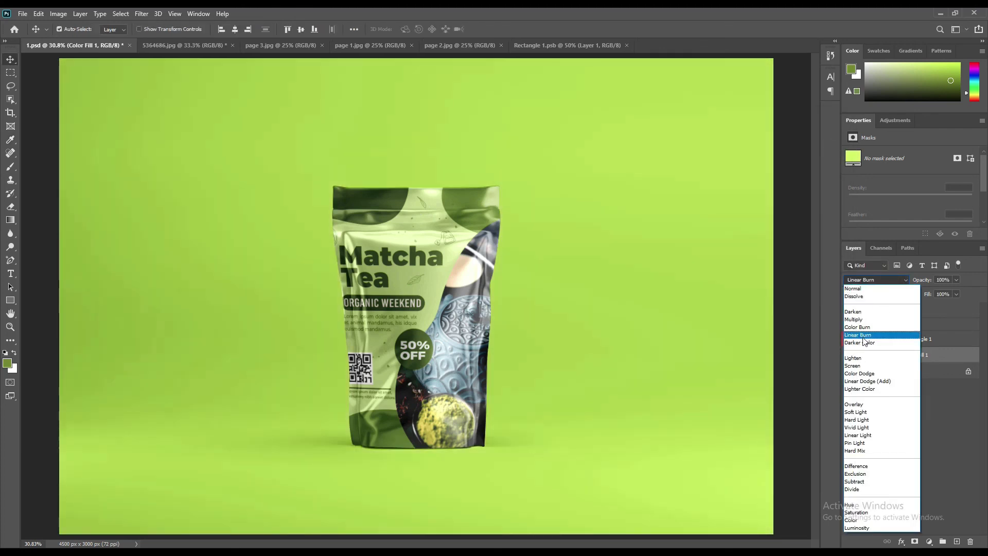
left_click(863, 335)
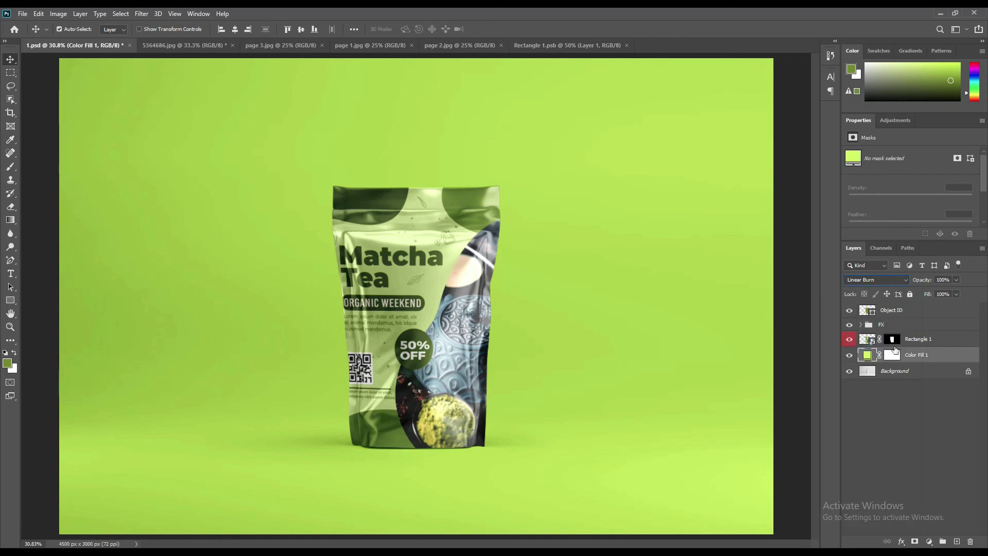
- Change Color Fill 1's colour to pale green #ebffa2
double_click(868, 359)
left_click_drag(674, 151, 624, 144)
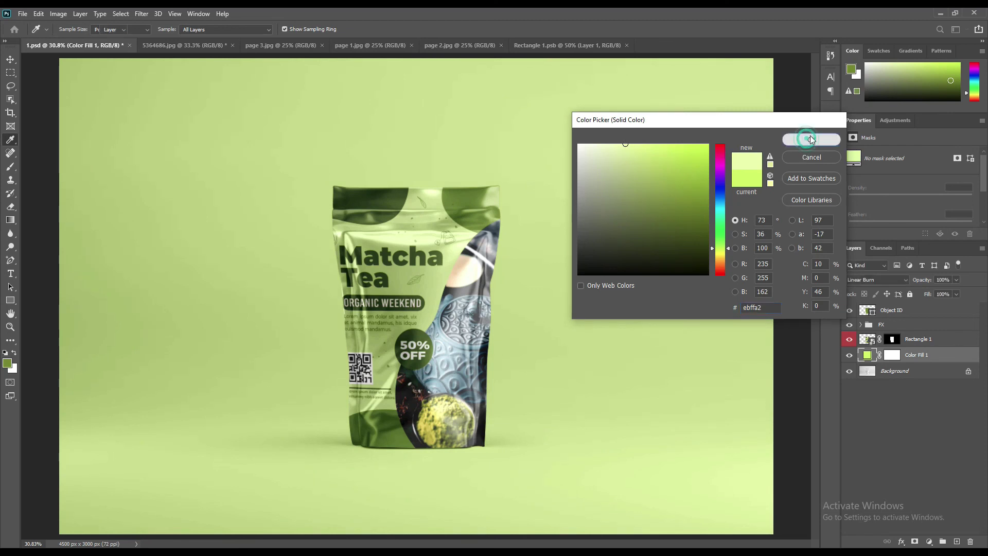
left_click(810, 141)
- Give Color Fill 1 and Background a red colour label
left_click(892, 354)
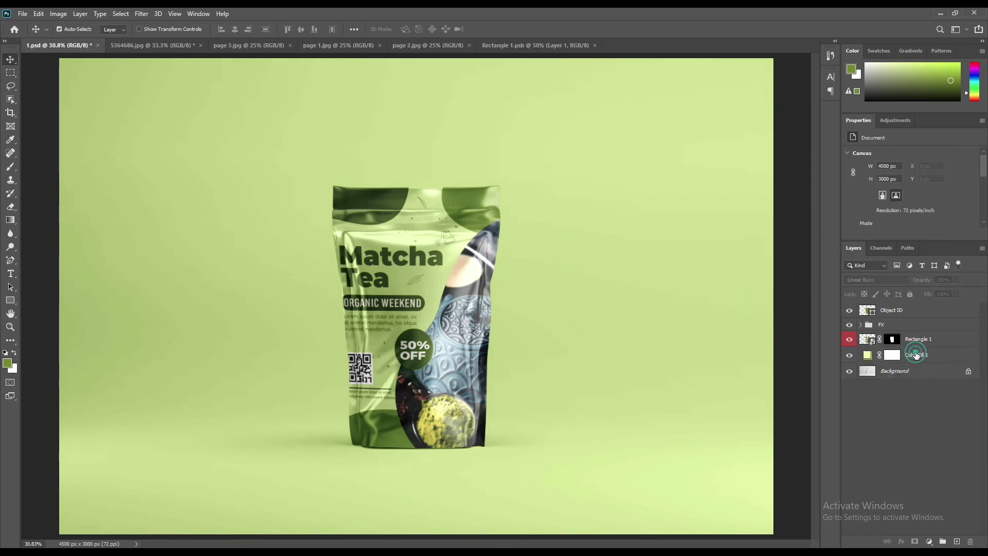
right_click(896, 361)
left_click(804, 457)
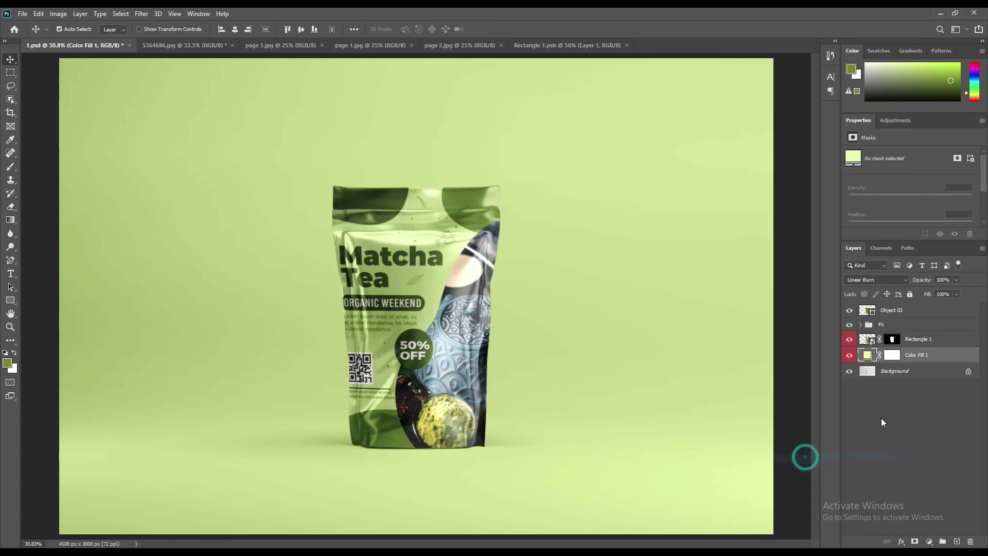
left_click(883, 415)
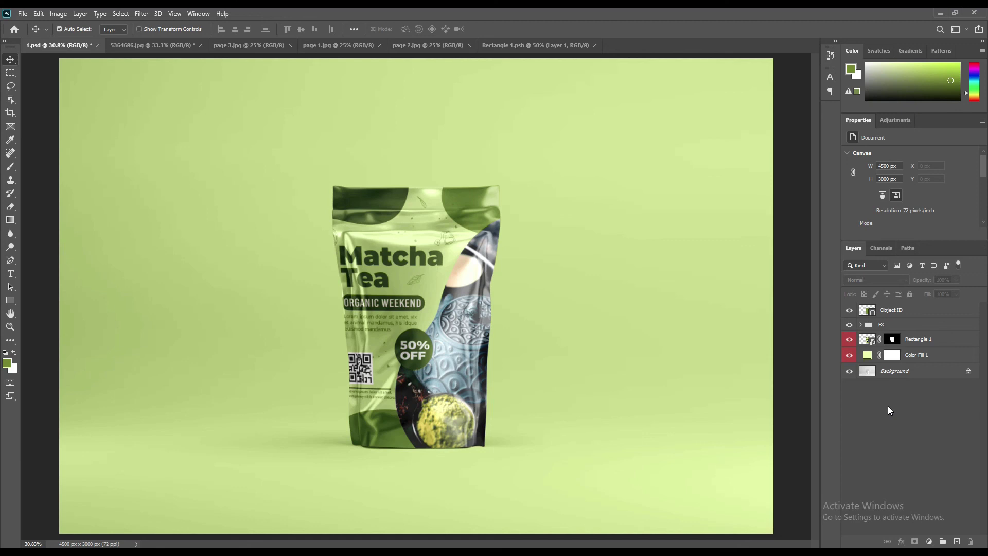
- In the Rectangle 1 smart object, hide Layer 1 and add white (ffffff) text 'your logo here'
double_click(869, 342)
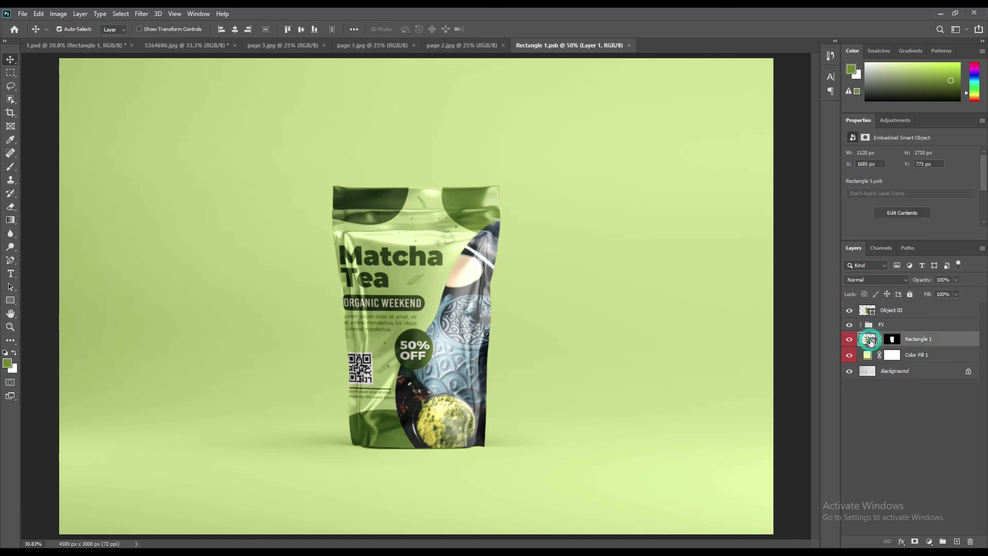
left_click(848, 314)
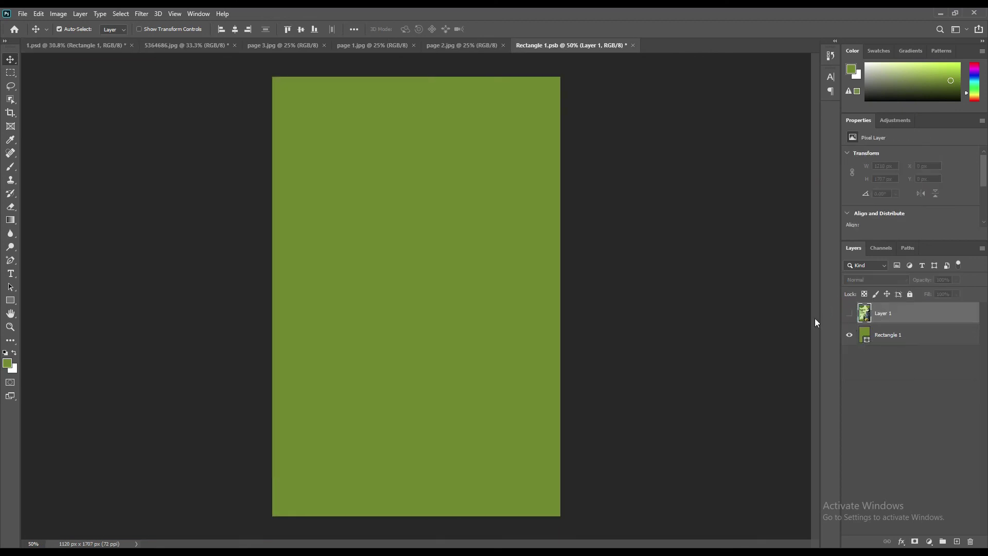
left_click(12, 273)
left_click(344, 273)
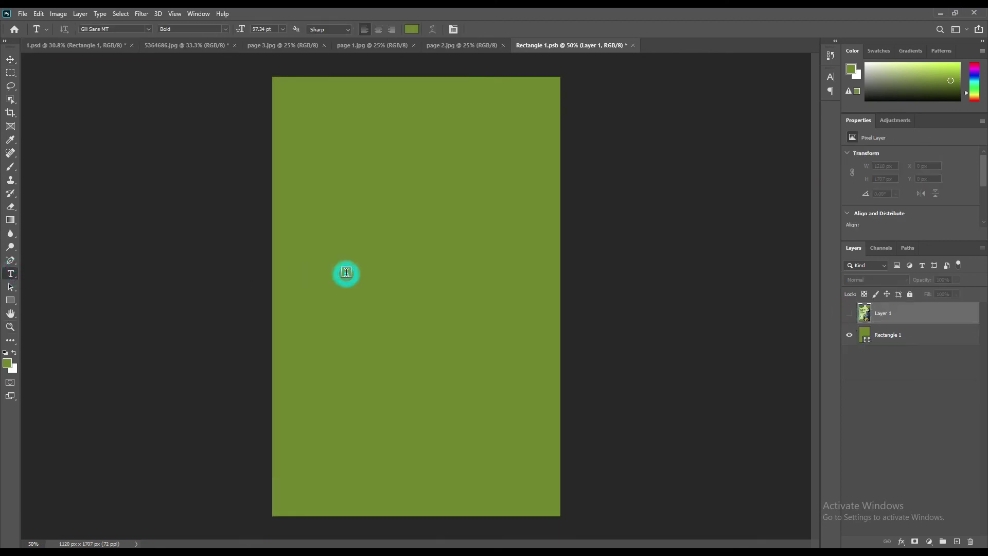
left_click(411, 29)
type("ffffff")
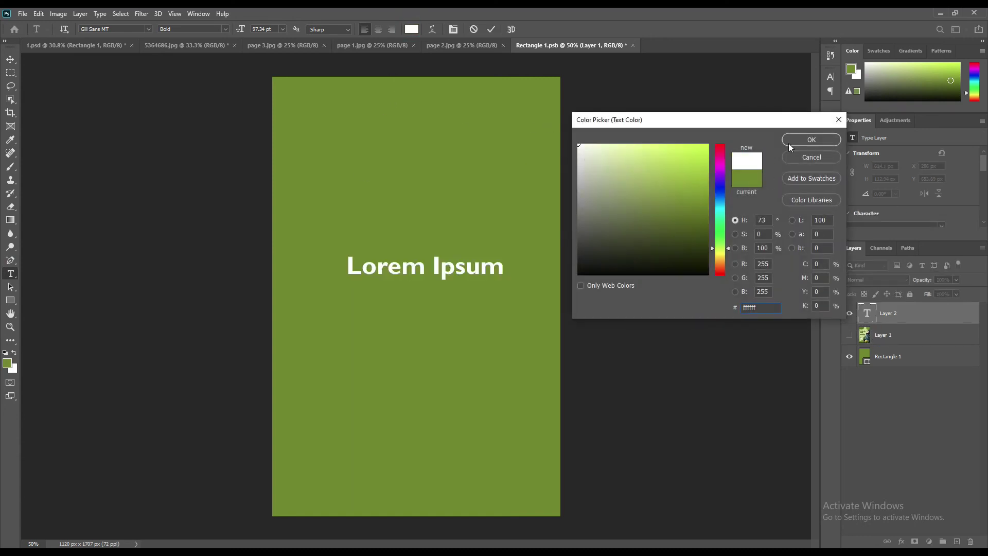
left_click(789, 144)
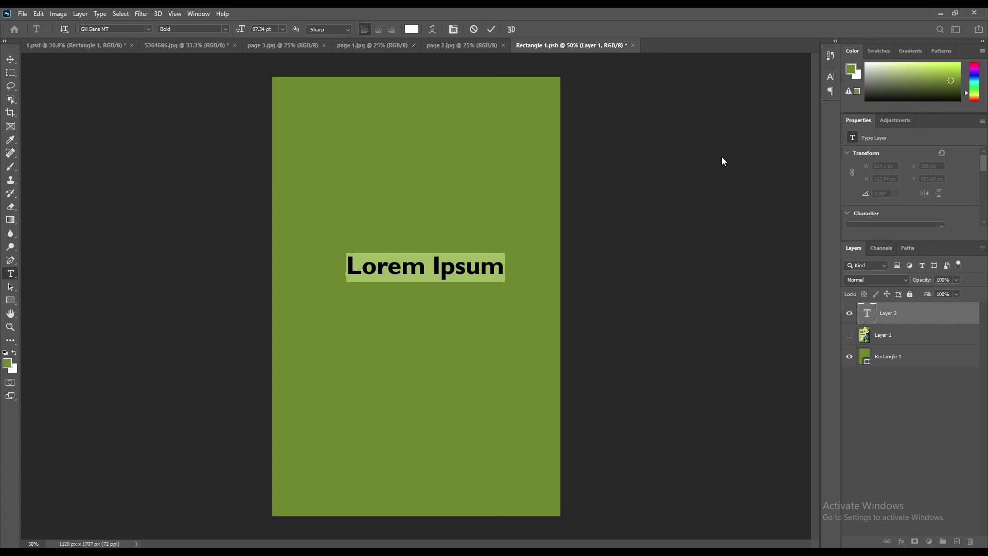
type("you")
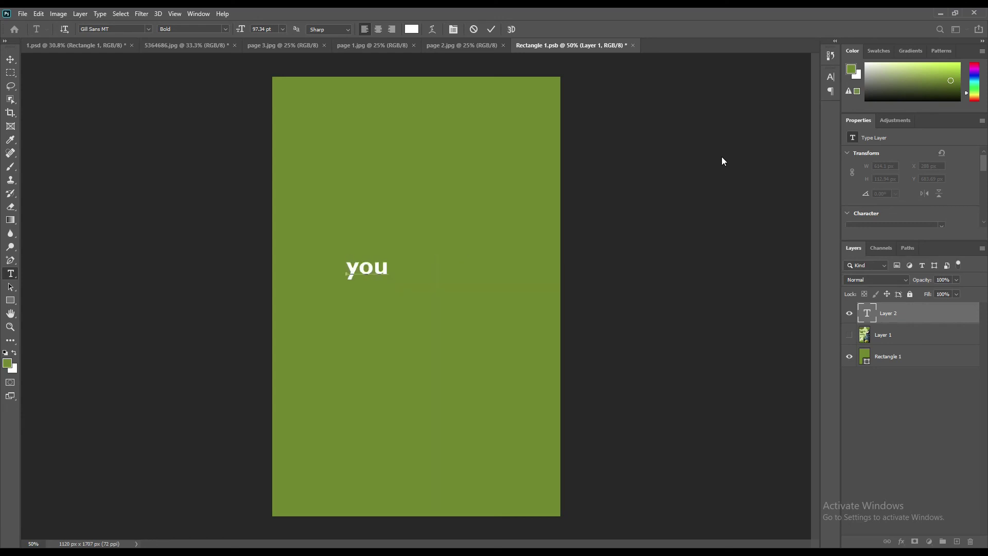
type("r log")
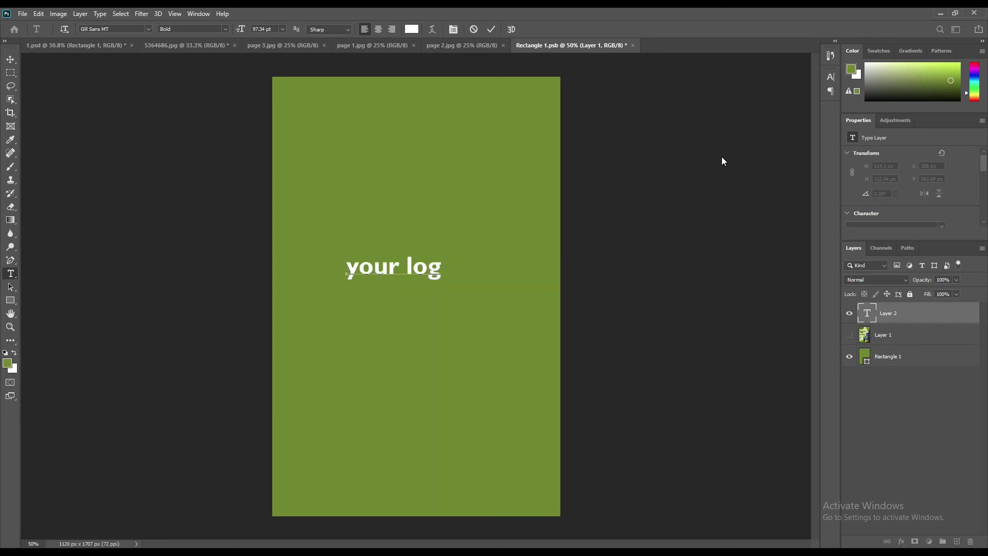
type("o here")
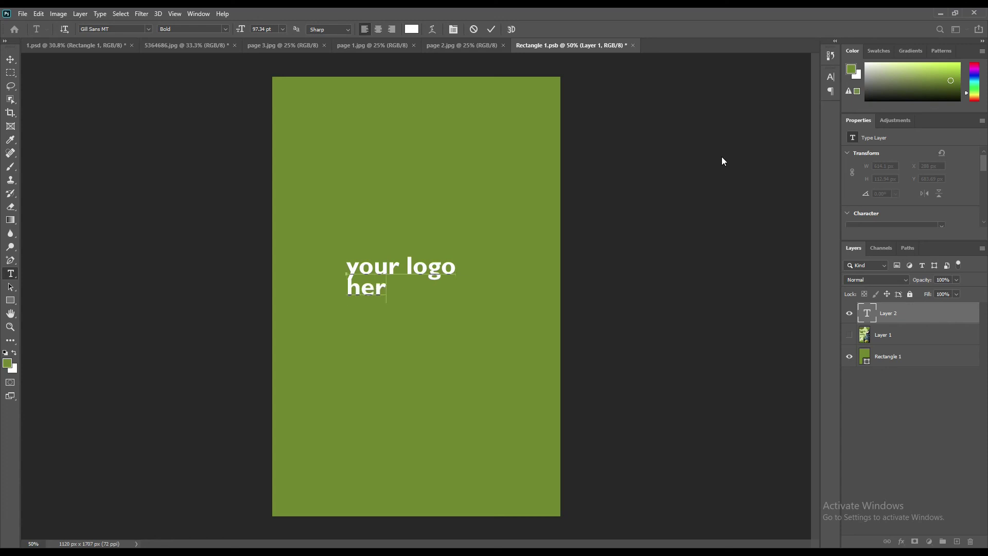
left_click(493, 30)
left_click(409, 77)
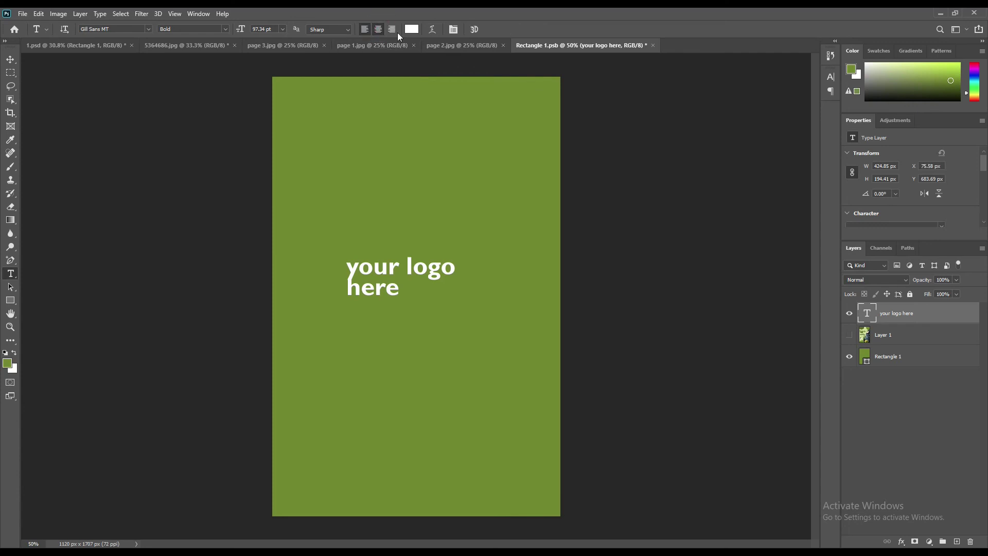
- Set the label text to All Caps in the Character panel
left_click(830, 78)
left_click(745, 148)
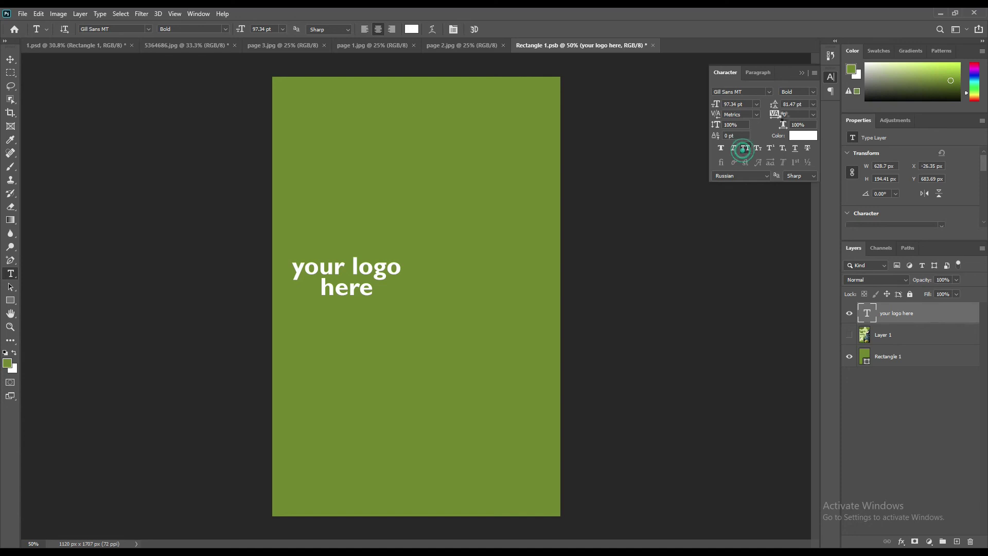
left_click(801, 73)
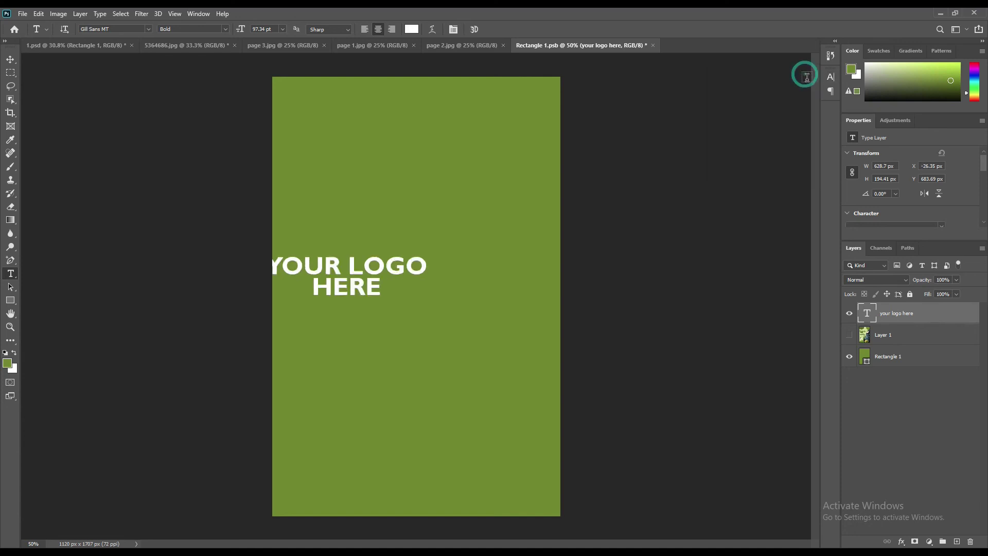
- Move the YOUR LOGO HERE text, scale it to about 126%, and centre it horizontally
left_click(10, 60)
left_click_drag(390, 289, 535, 342)
key("ctrl+t")
left_click(514, 30)
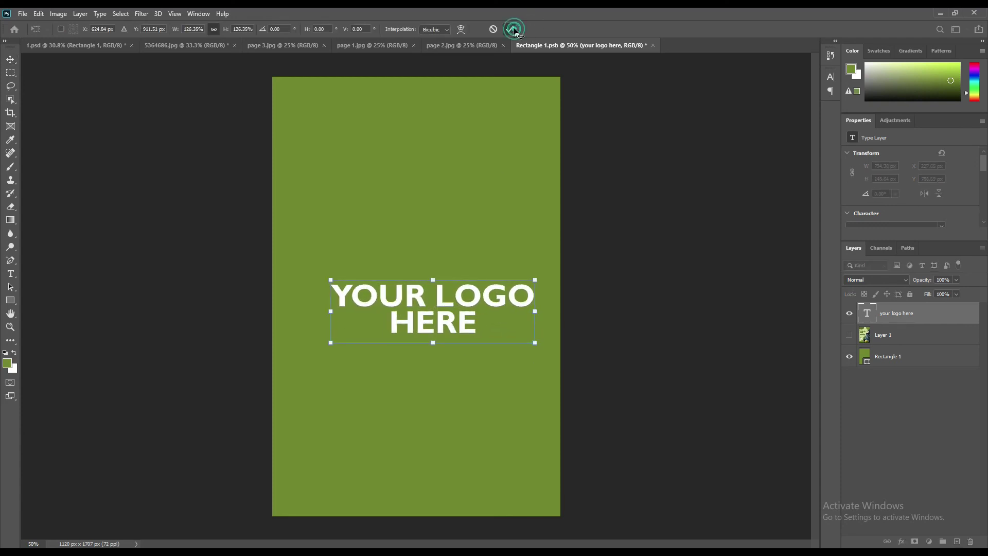
left_click(235, 30)
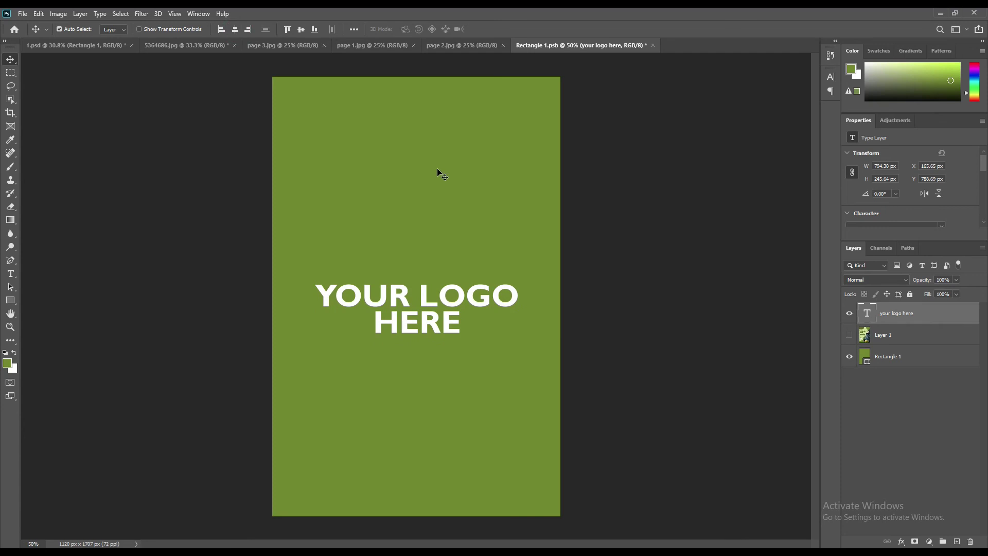
- Save the smart object and return to the 1.psd pouch mockup
left_click(23, 14)
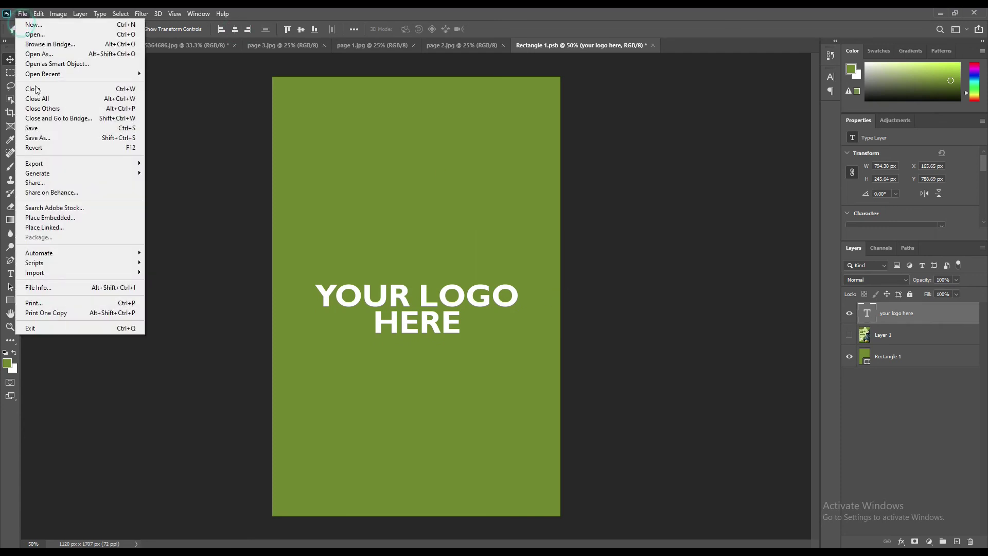
left_click(44, 127)
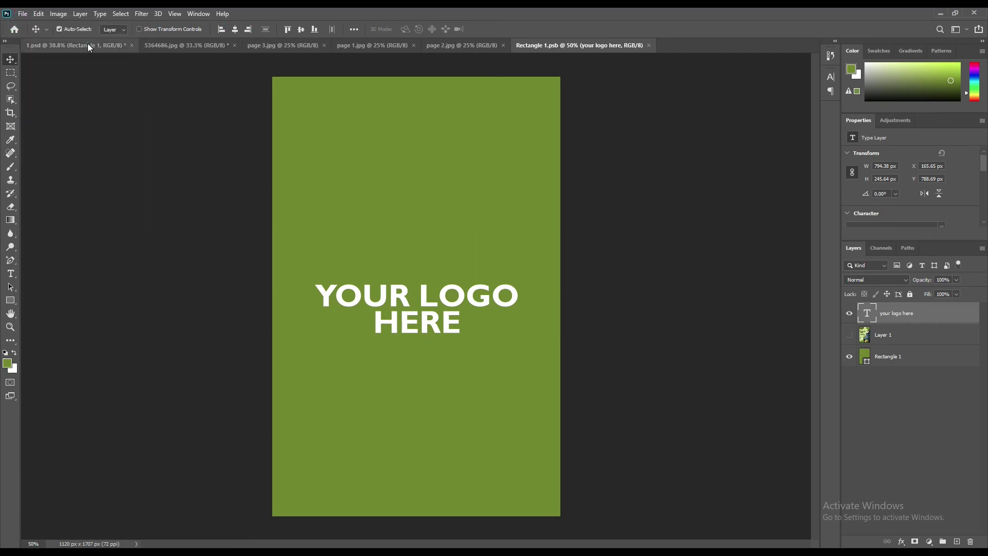
left_click(88, 45)
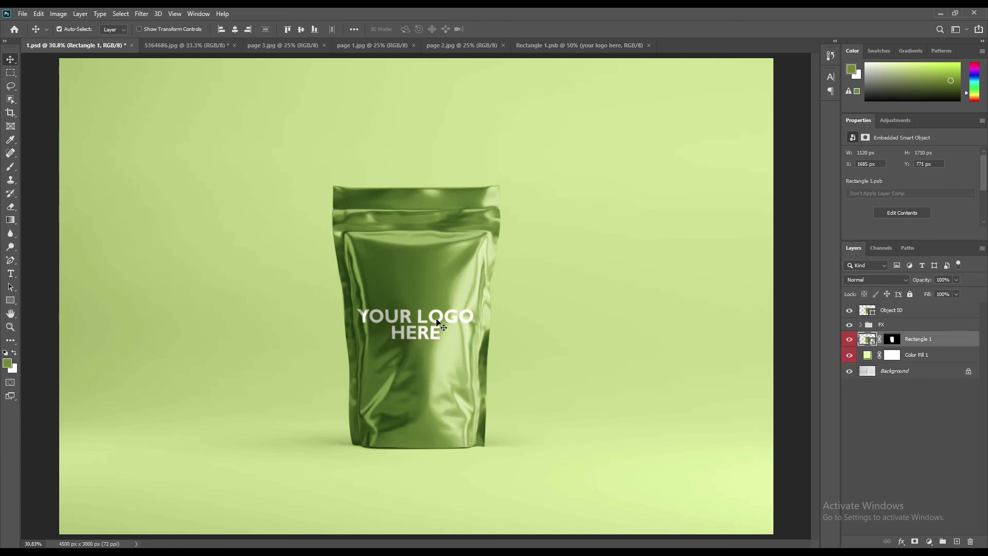